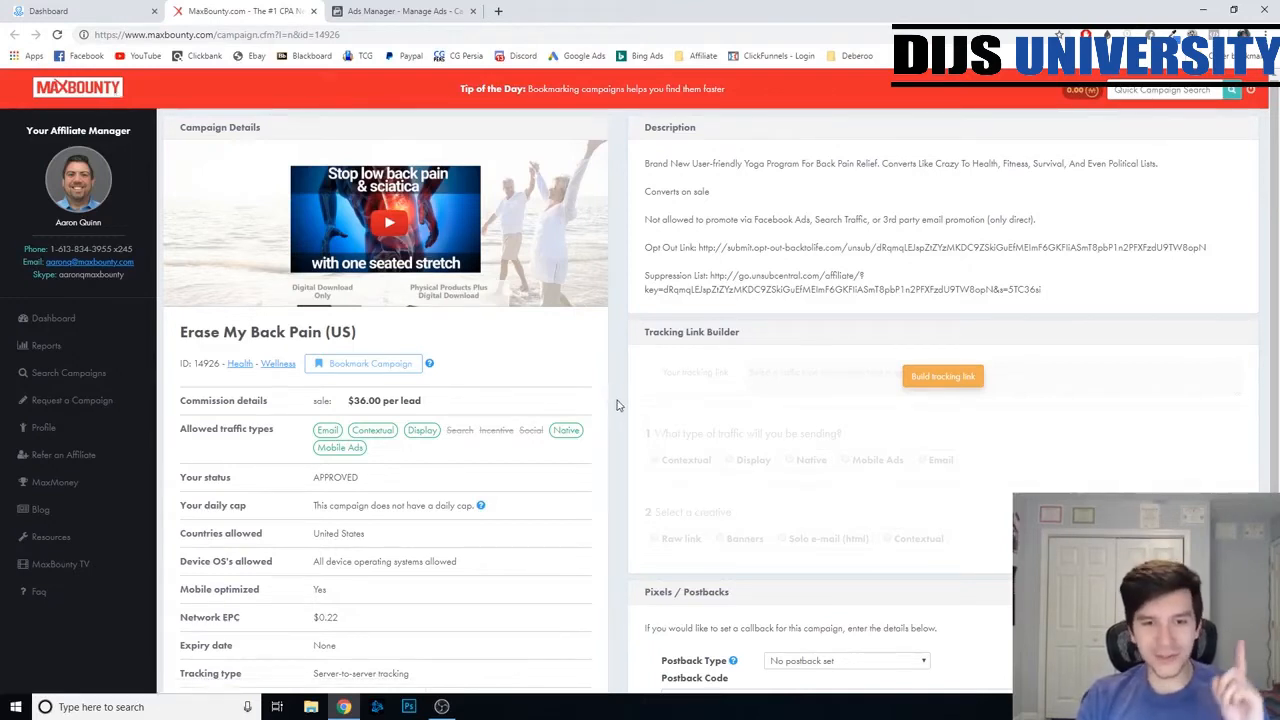
- Check the allowed traffic types of the Erase My Back Pain campaign and open the campaign search page
mouse_move(524, 437)
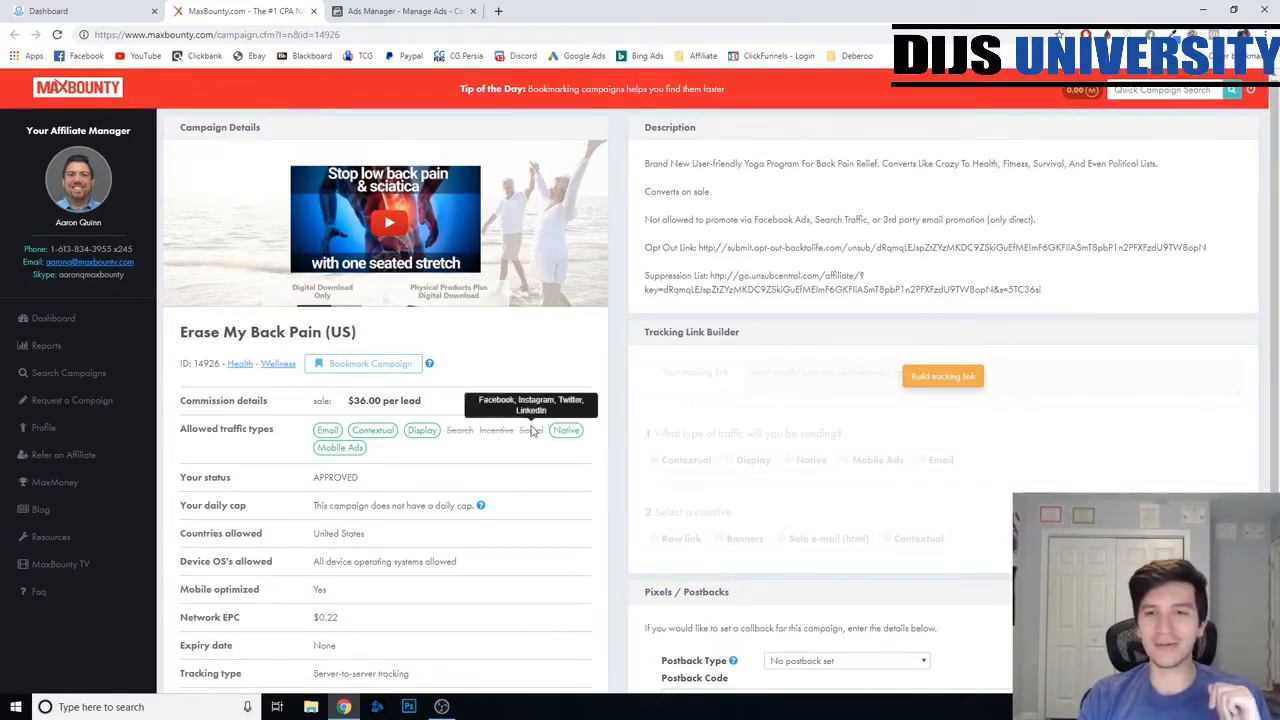
scroll(614, 510, "down", 3)
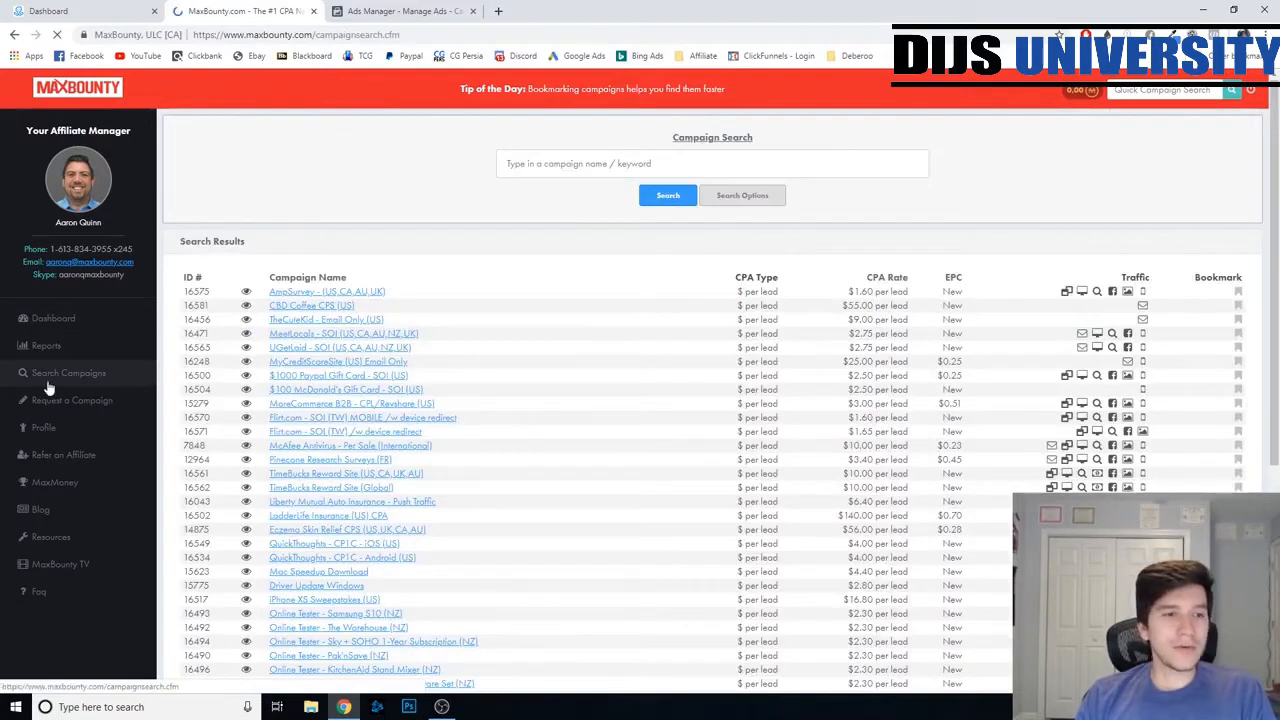
left_click(48, 380)
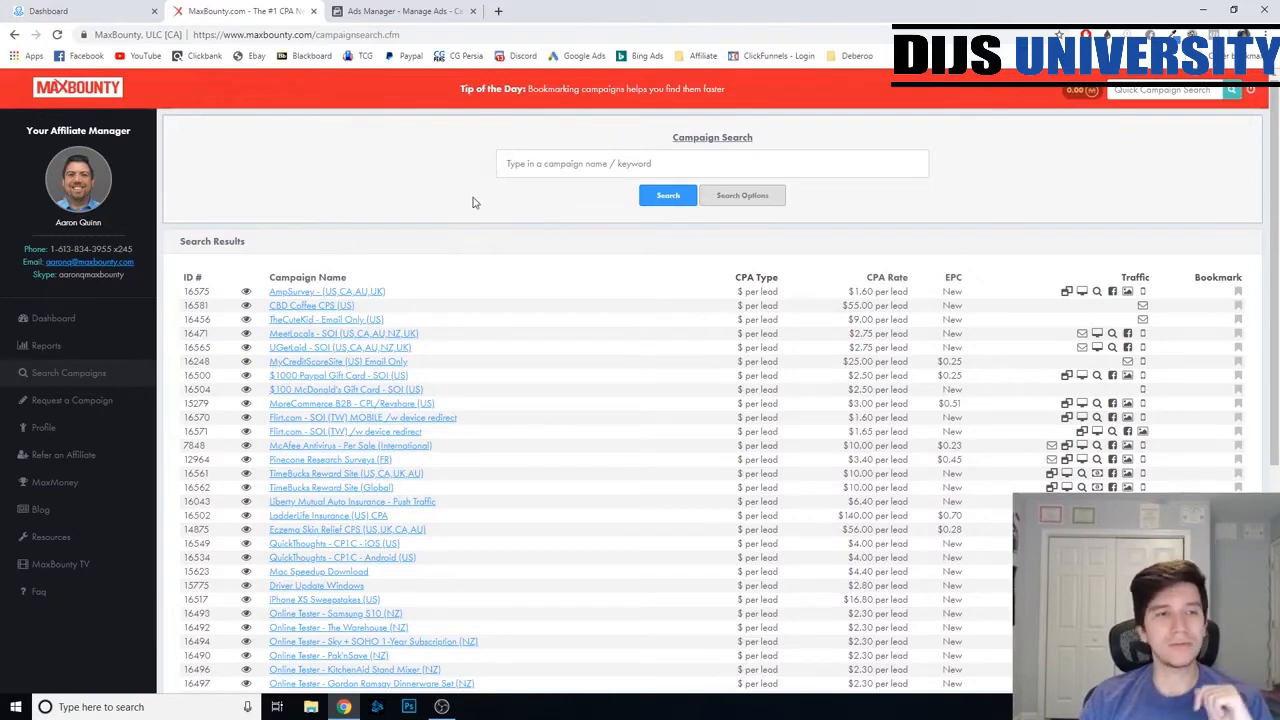
- Browse the top campaigns from the MaxBounty dashboard and open the Tinnitus 911 CPS - US/CA/AU/UK campaign
left_click(85, 92)
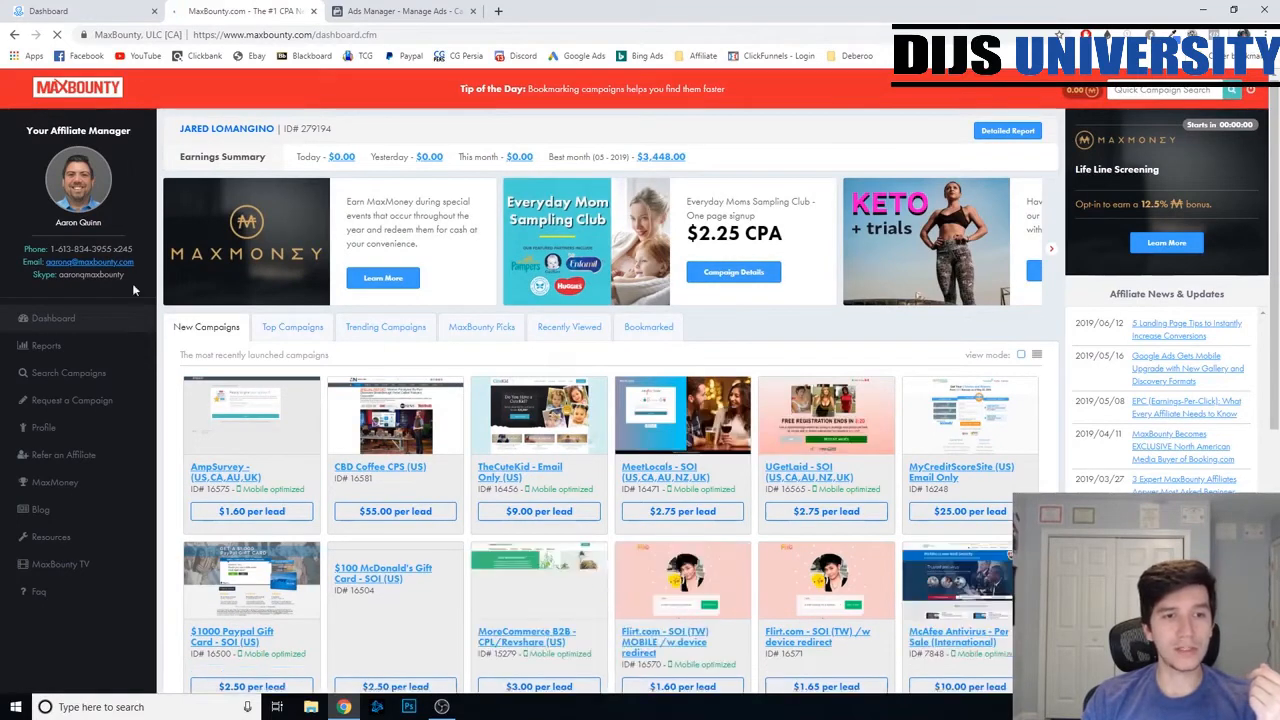
left_click(280, 330)
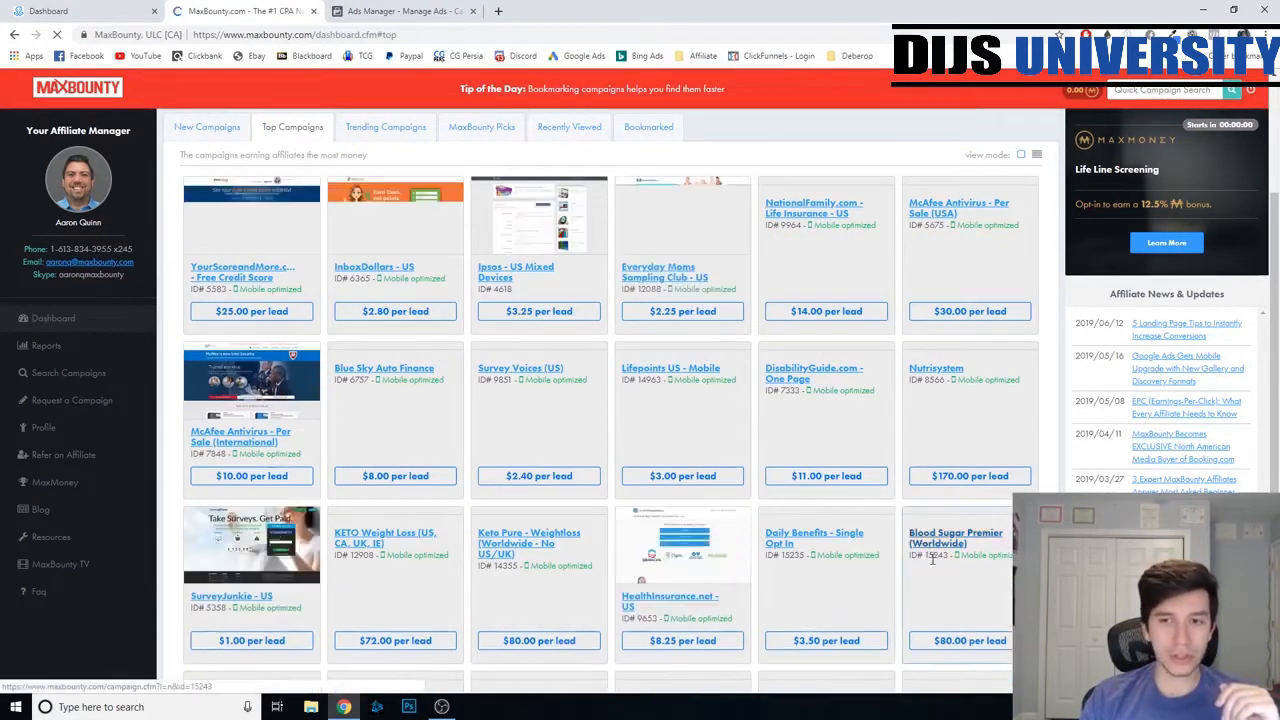
scroll(960, 440, "down", 2)
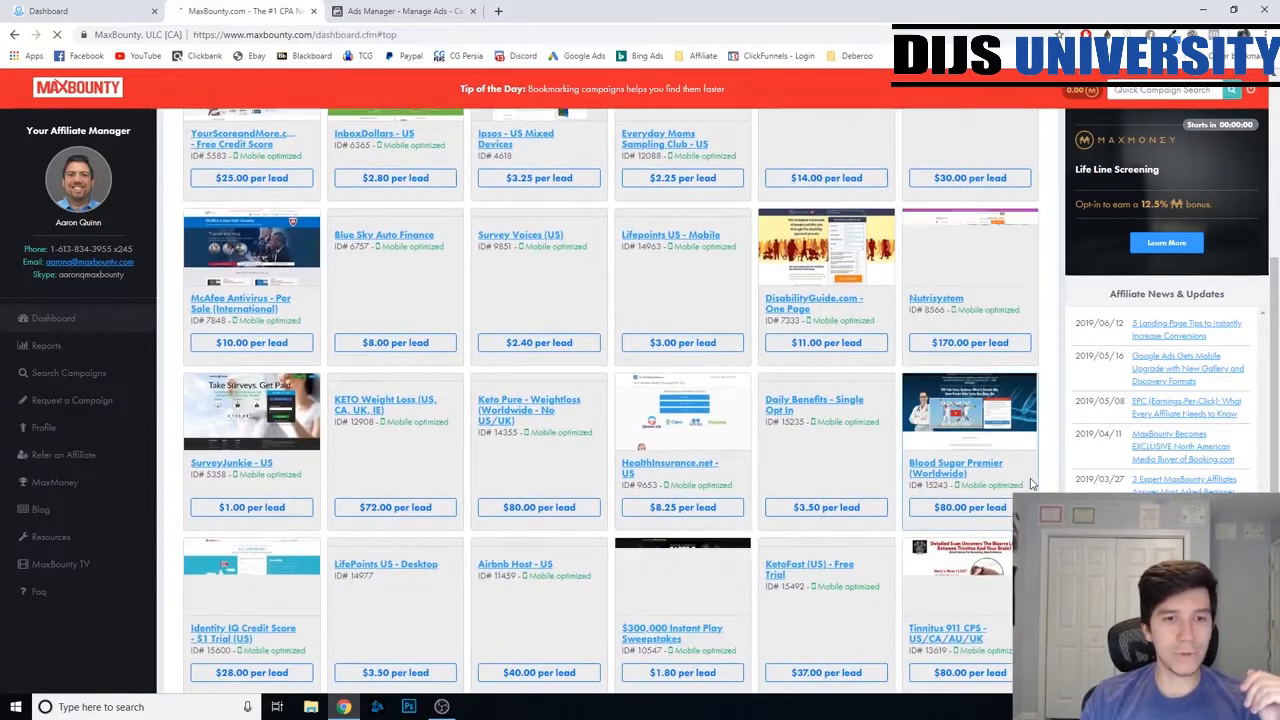
scroll(383, 317, "down", 2)
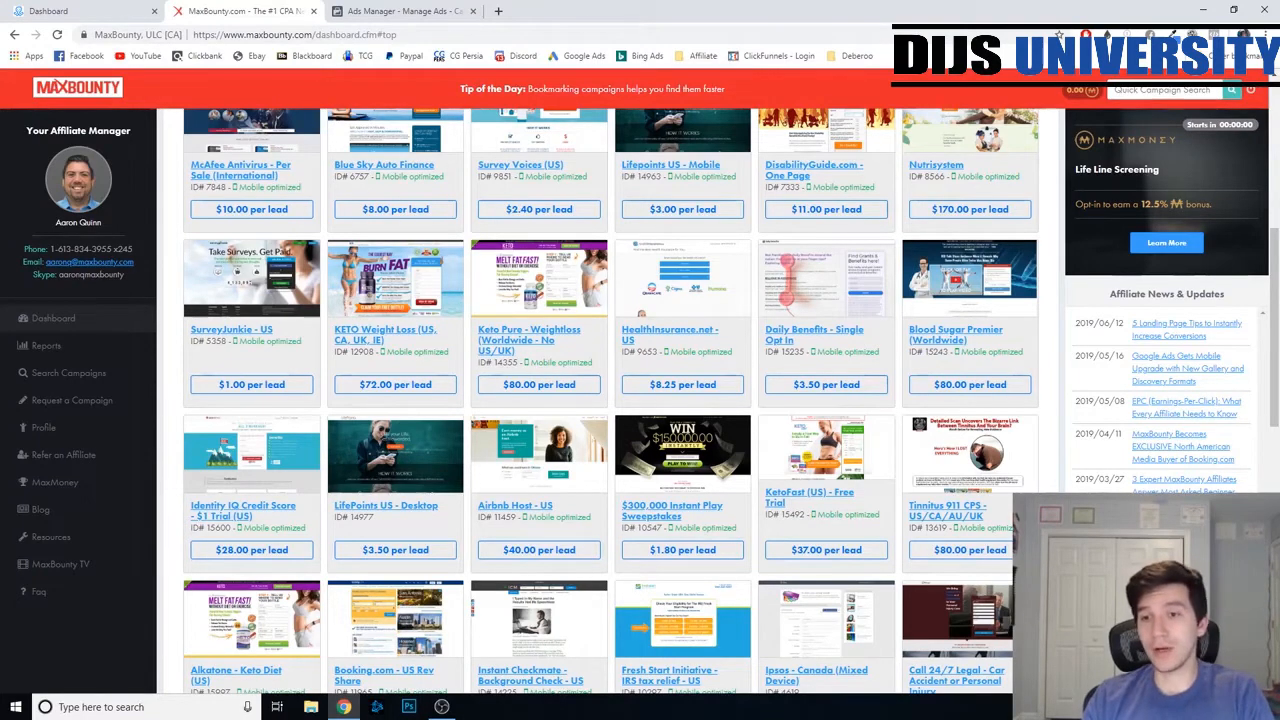
left_click(985, 470)
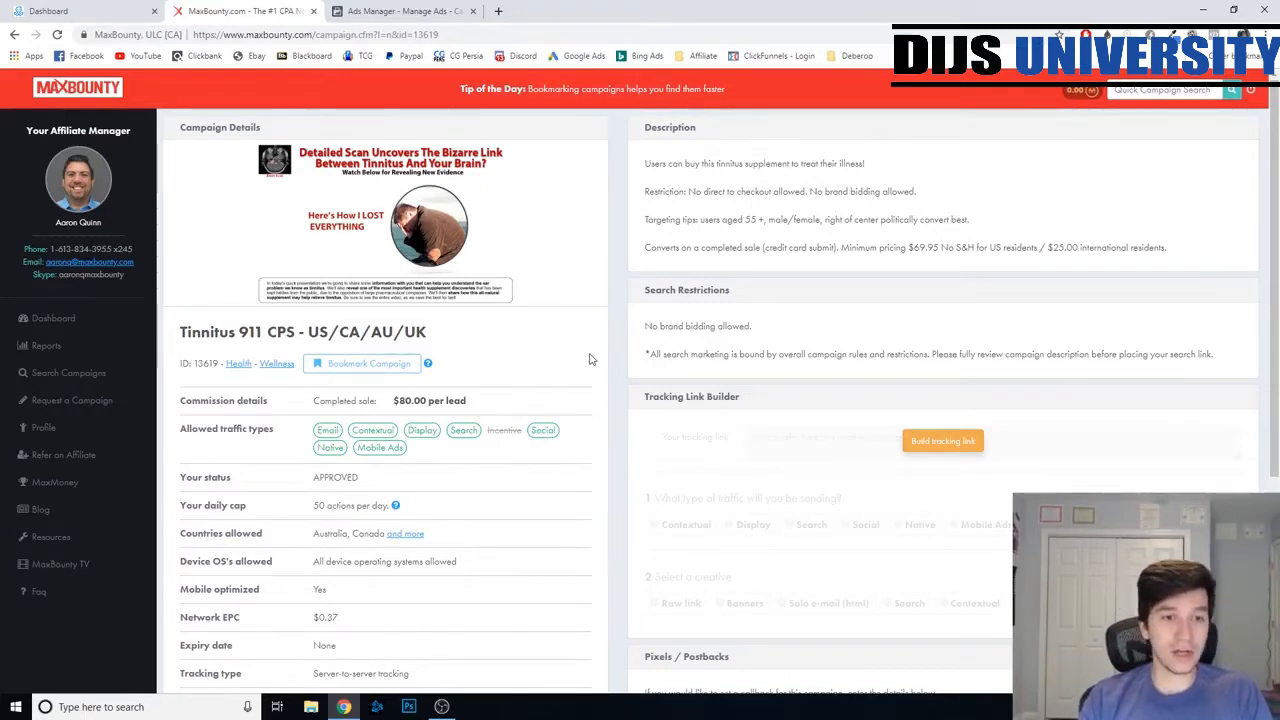
- Expand the full list of allowed countries and review the Tinnitus 911 campaign's details
scroll(590, 359, "down", 1)
left_click(405, 467)
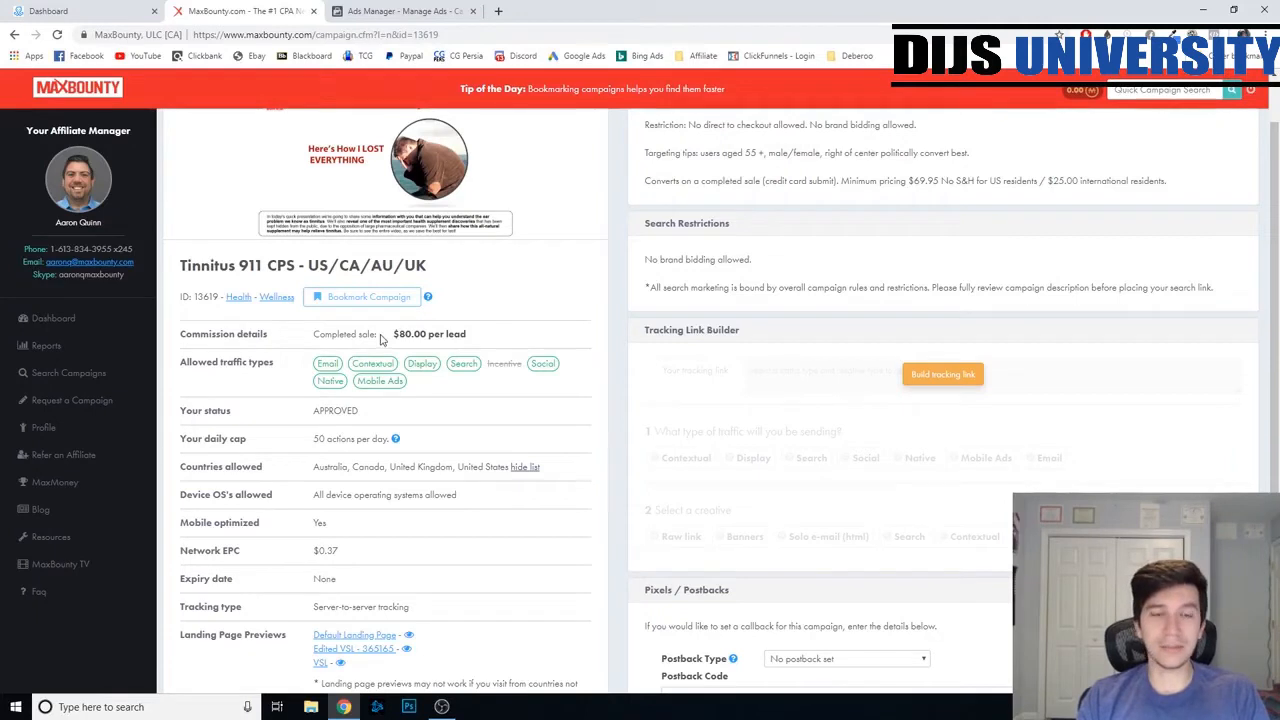
scroll(560, 314, "up", 1)
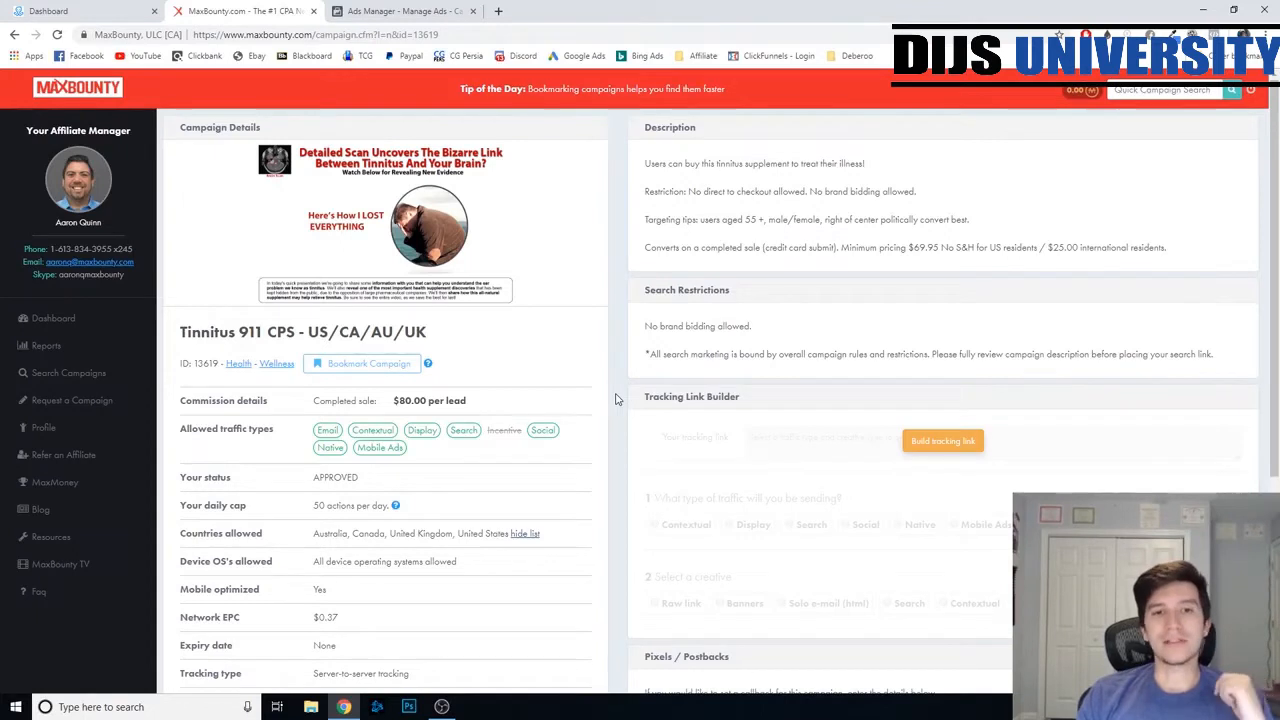
scroll(616, 399, "down", 1)
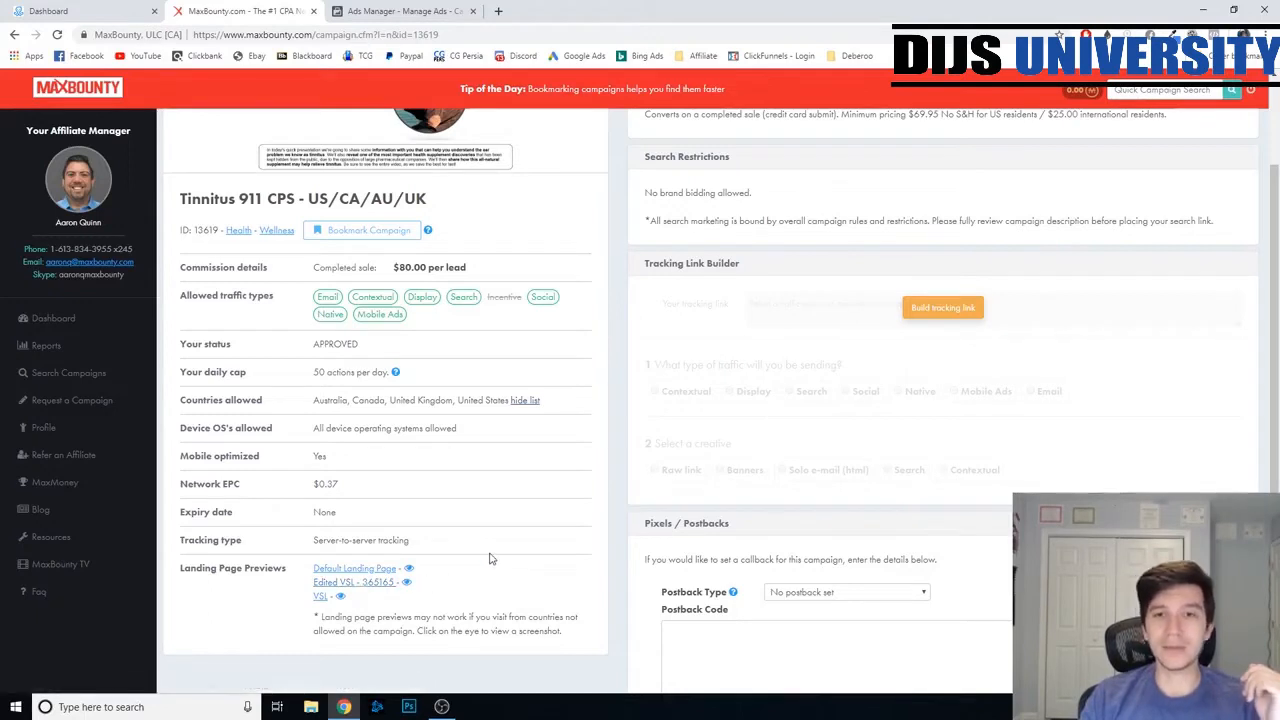
scroll(543, 566, "up", 1)
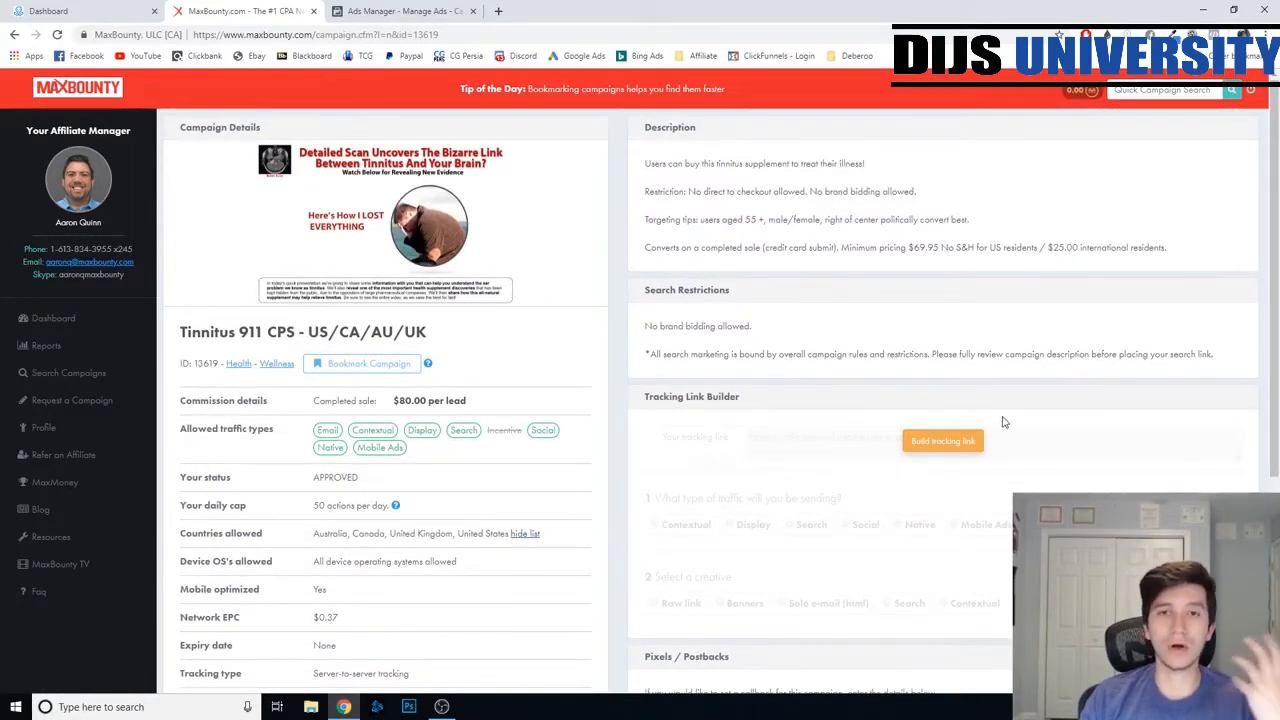
- Build a tracking link for Social traffic with the Raw link creative and Main landing page, and copy it
left_click(960, 440)
scroll(953, 374, "down", 1)
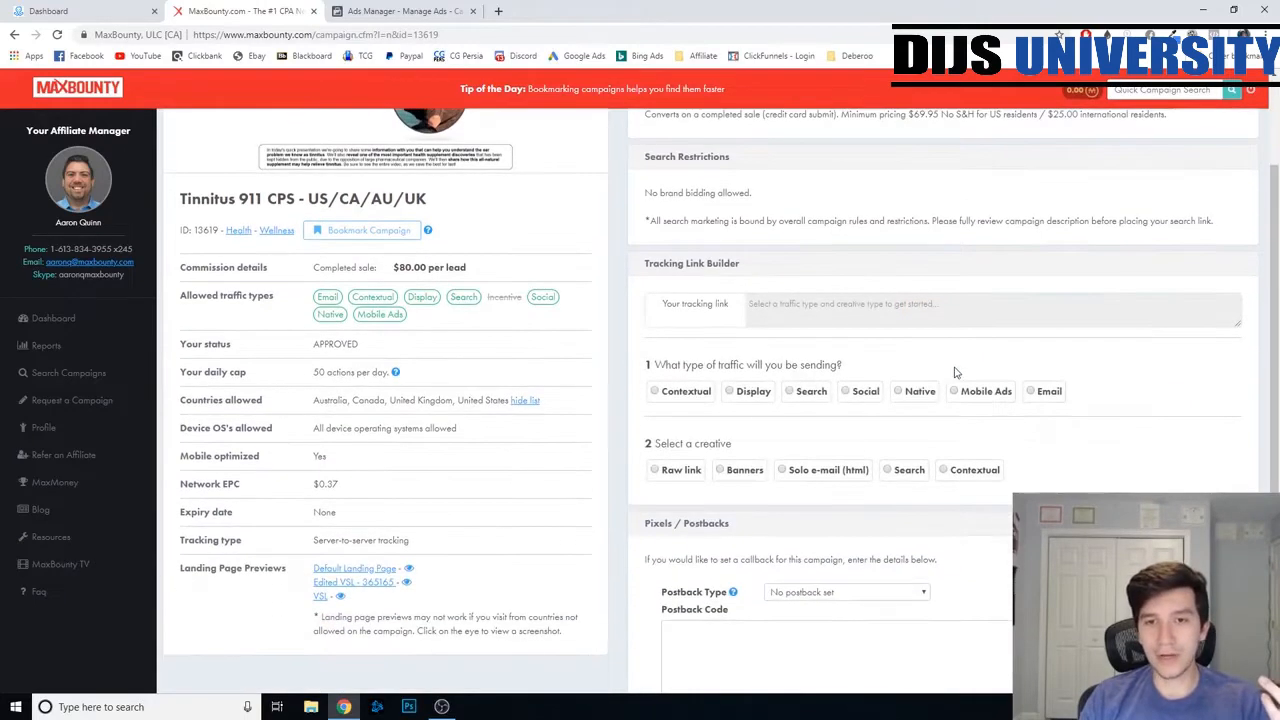
left_click(866, 393)
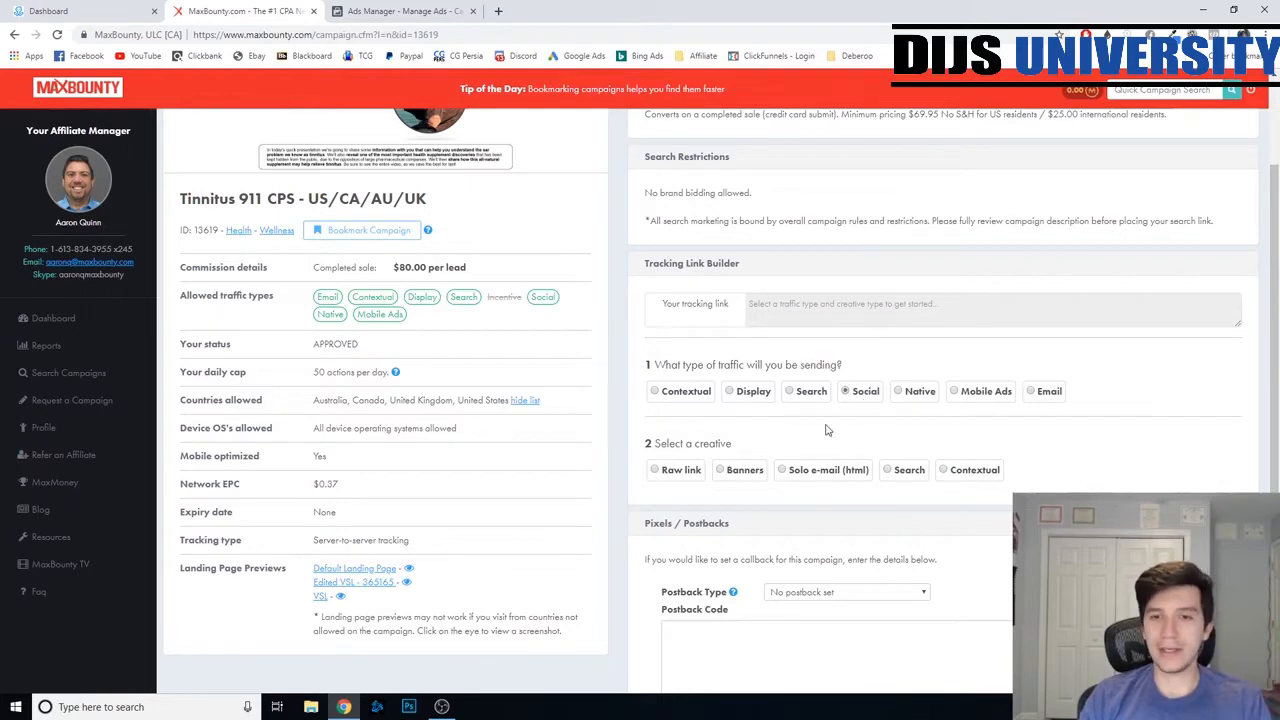
left_click(676, 470)
scroll(1123, 450, "down", 2)
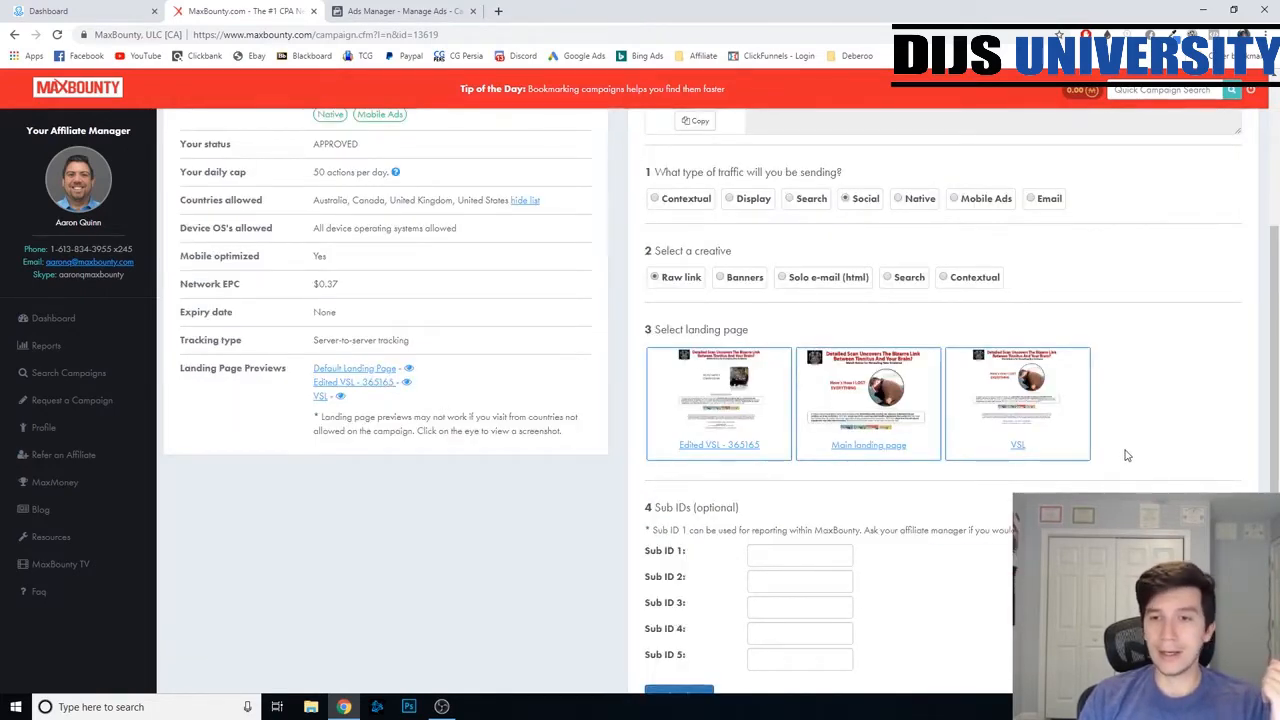
left_click(872, 420)
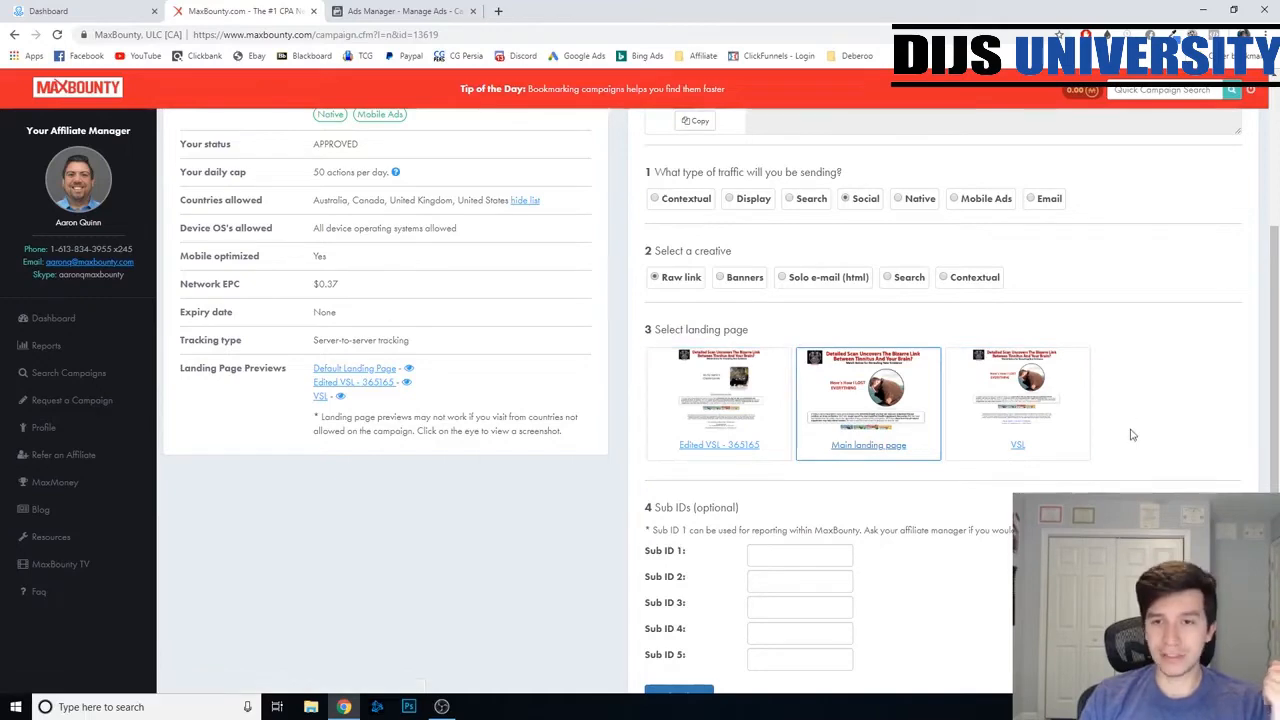
scroll(1131, 434, "up", 3)
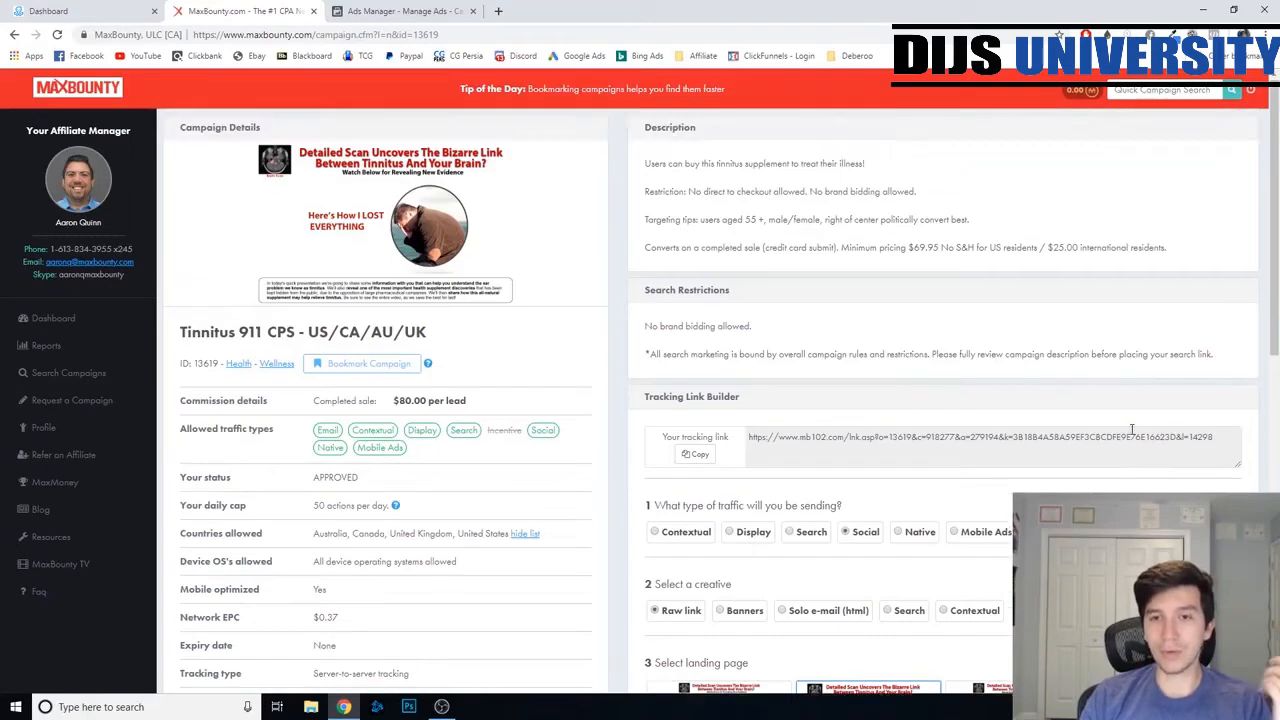
left_click(697, 454)
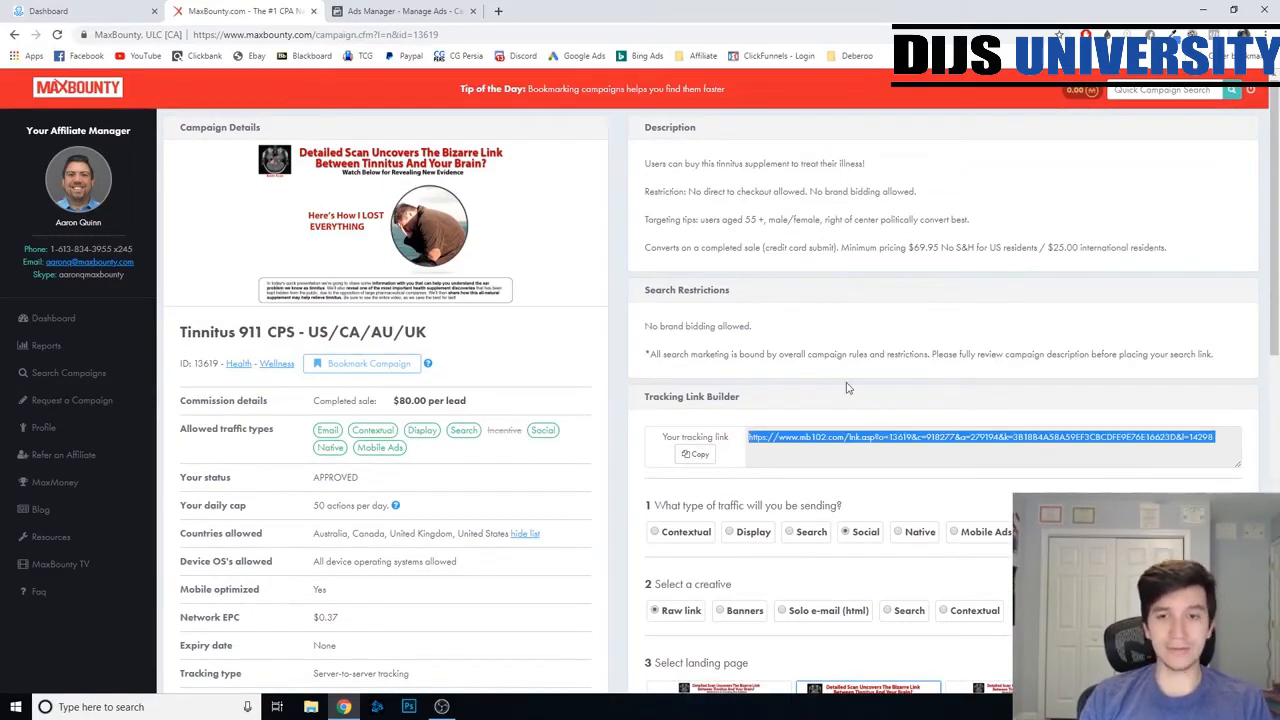
left_click(660, 224)
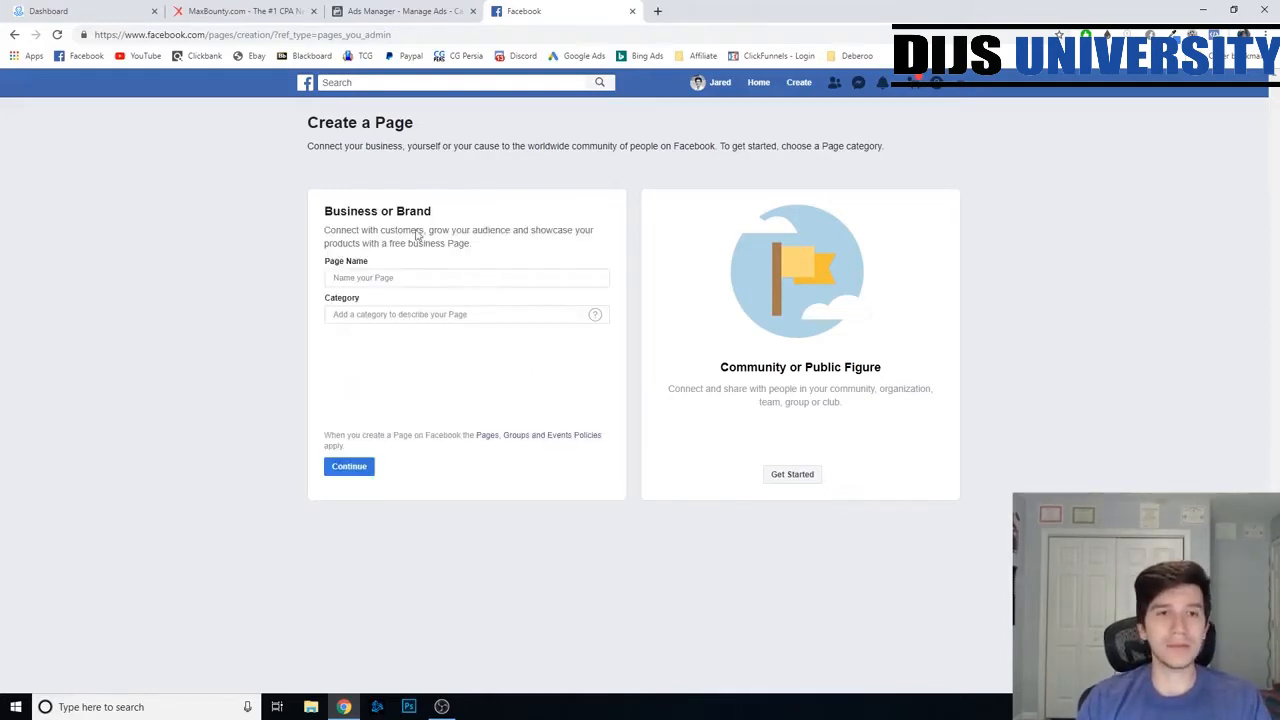
- Enter "Tinnitus Relief" as the name of the new Facebook business or brand page
left_click(477, 287)
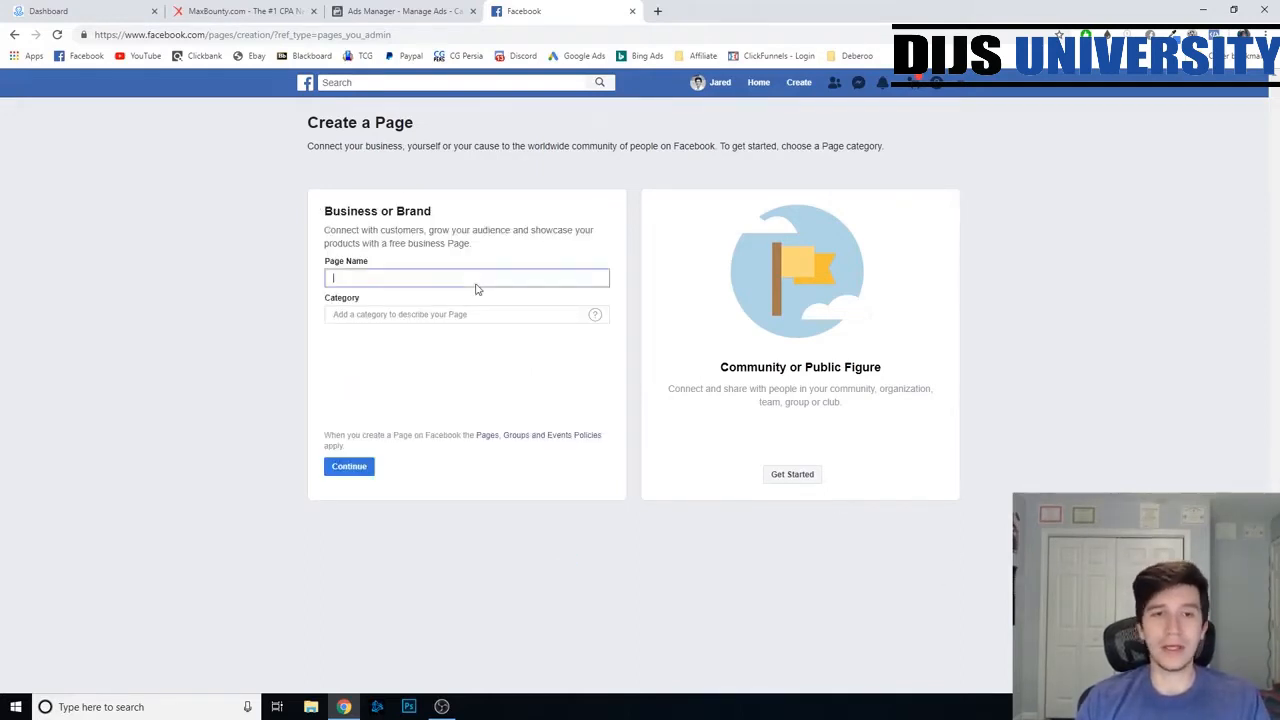
type("Tinnitus R")
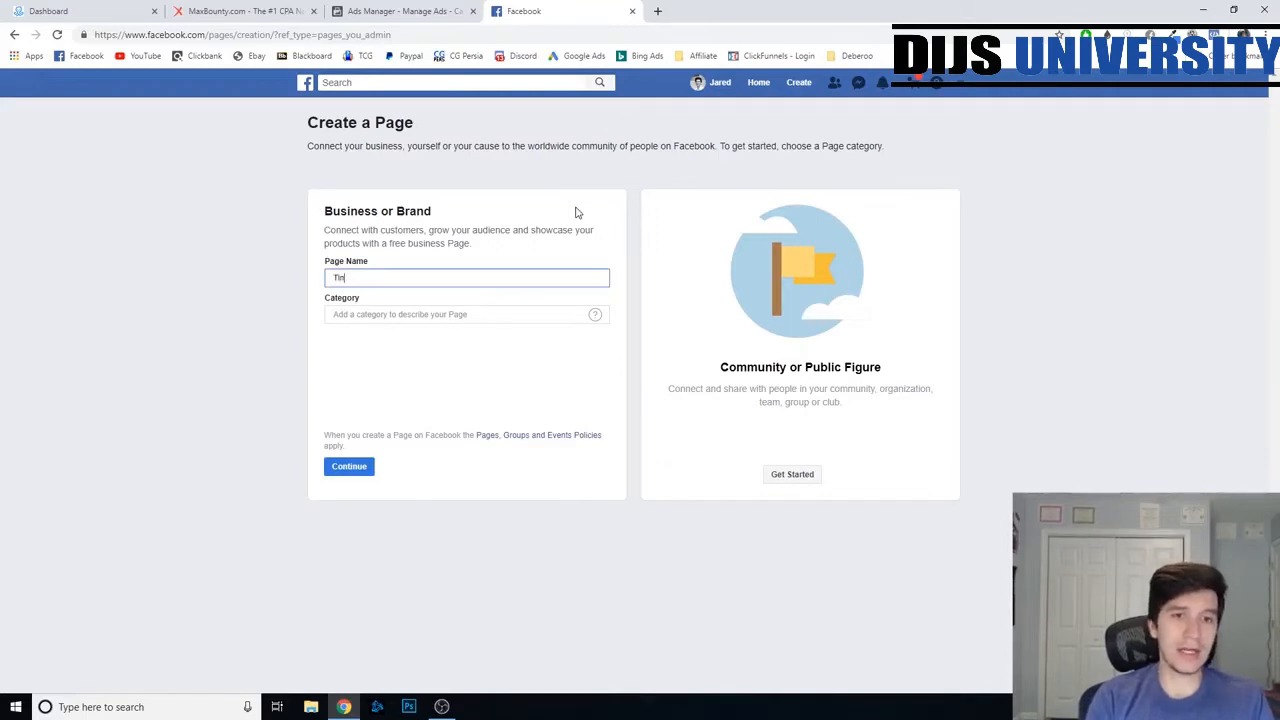
type("elief")
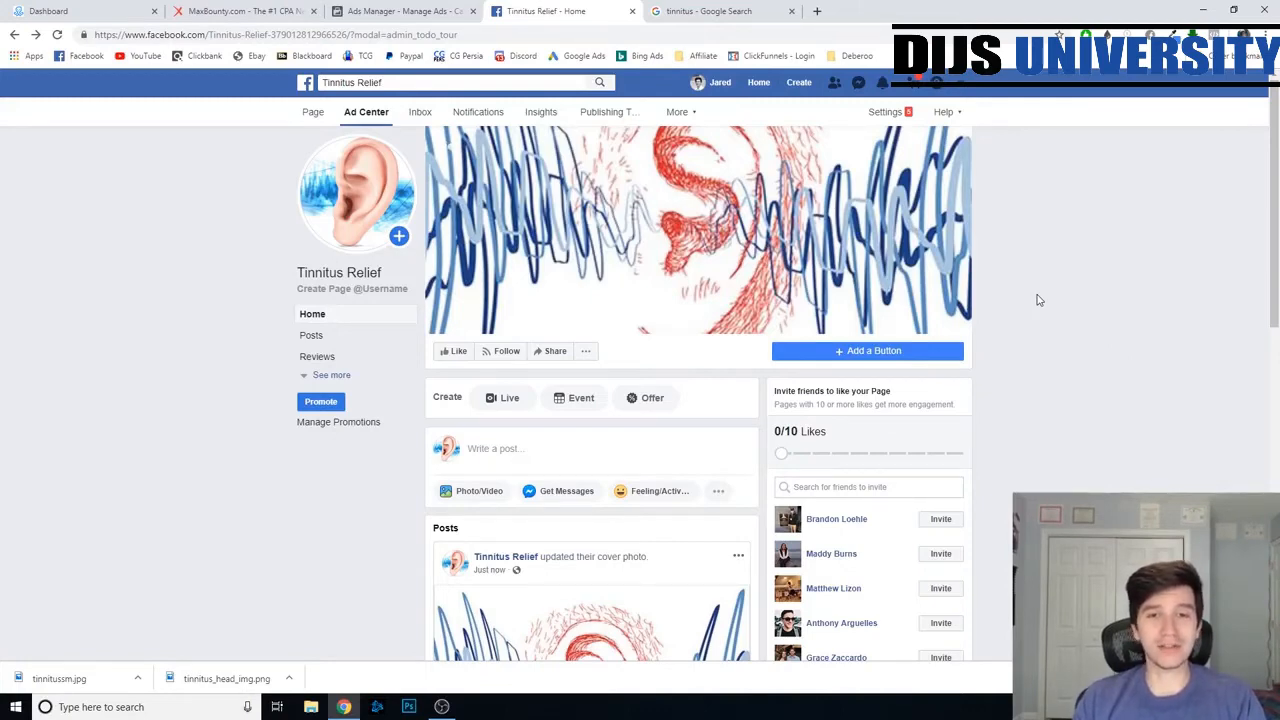
- Search Facebook for "tinnitus" to look through related posts, and close the Facebook tab
left_click(402, 84)
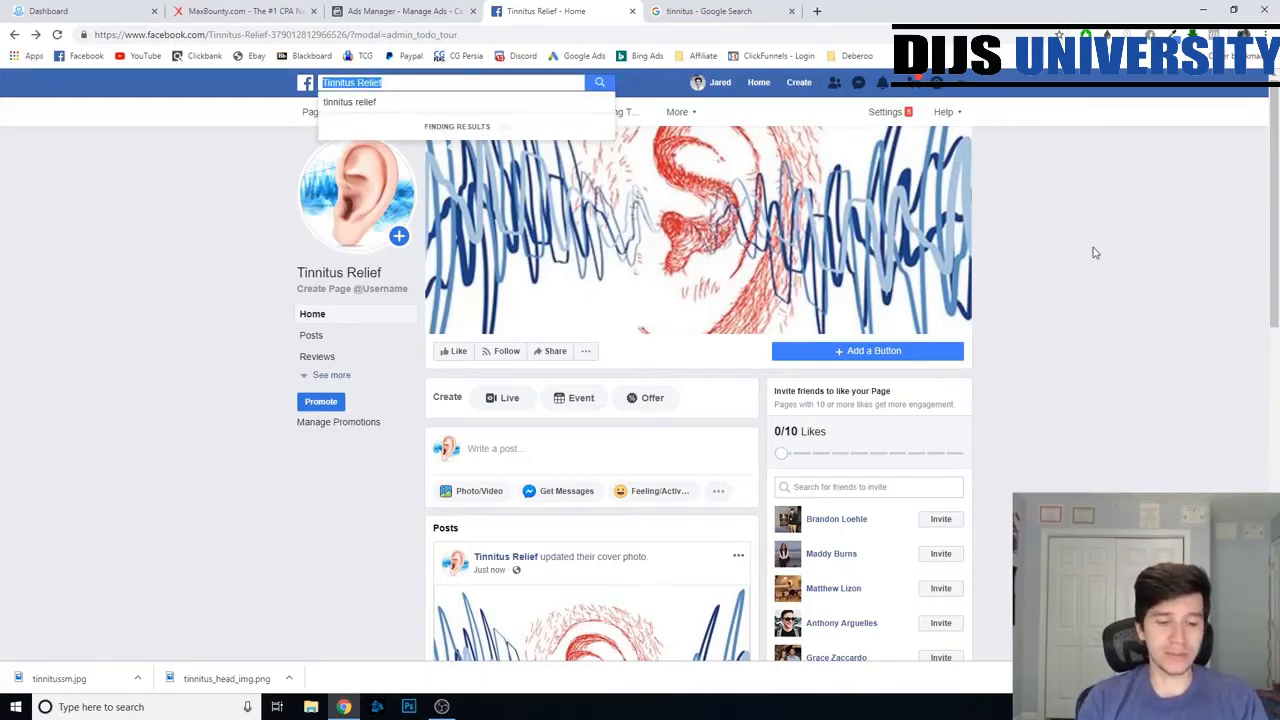
type("tinnitus")
key("Return")
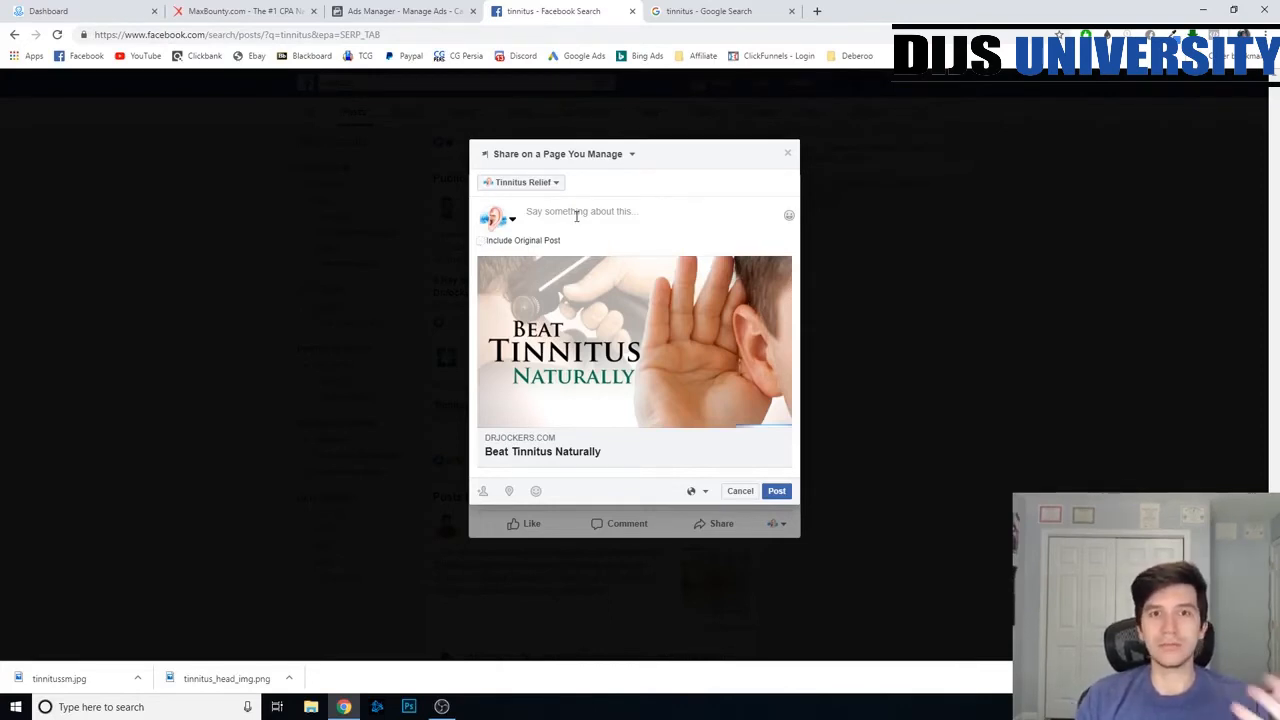
left_click(1068, 372)
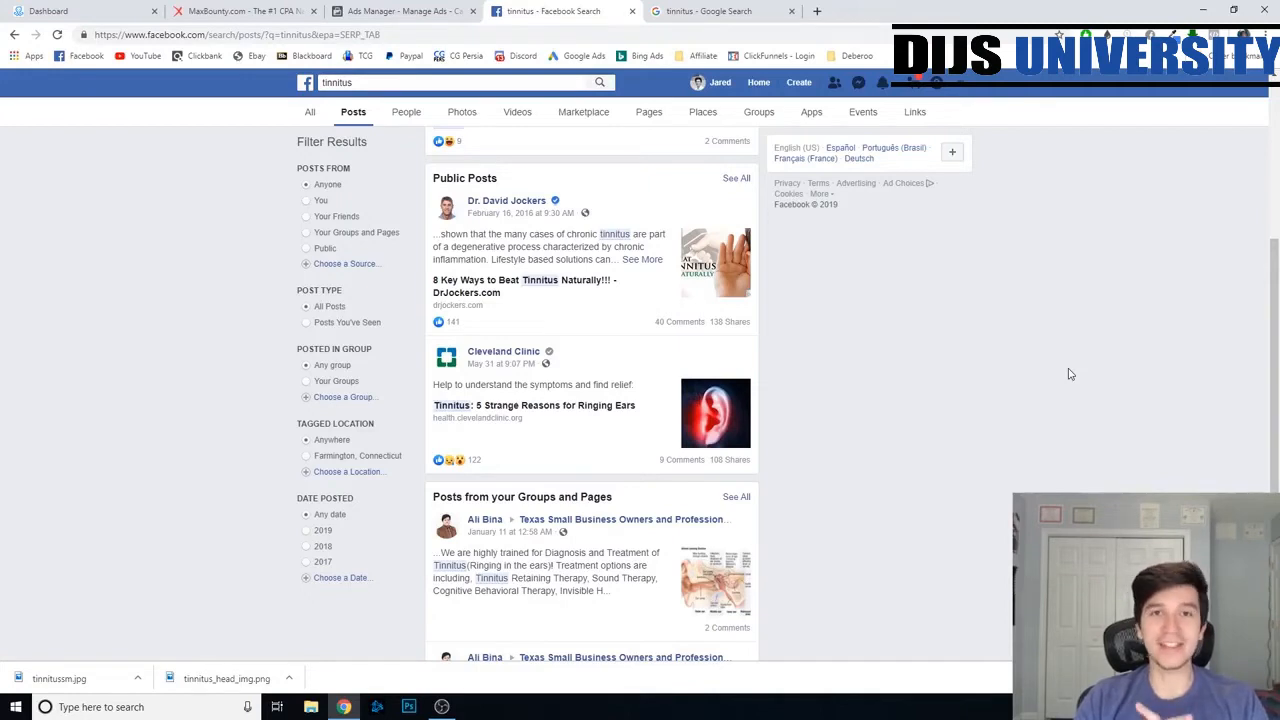
key("ctrl+w")
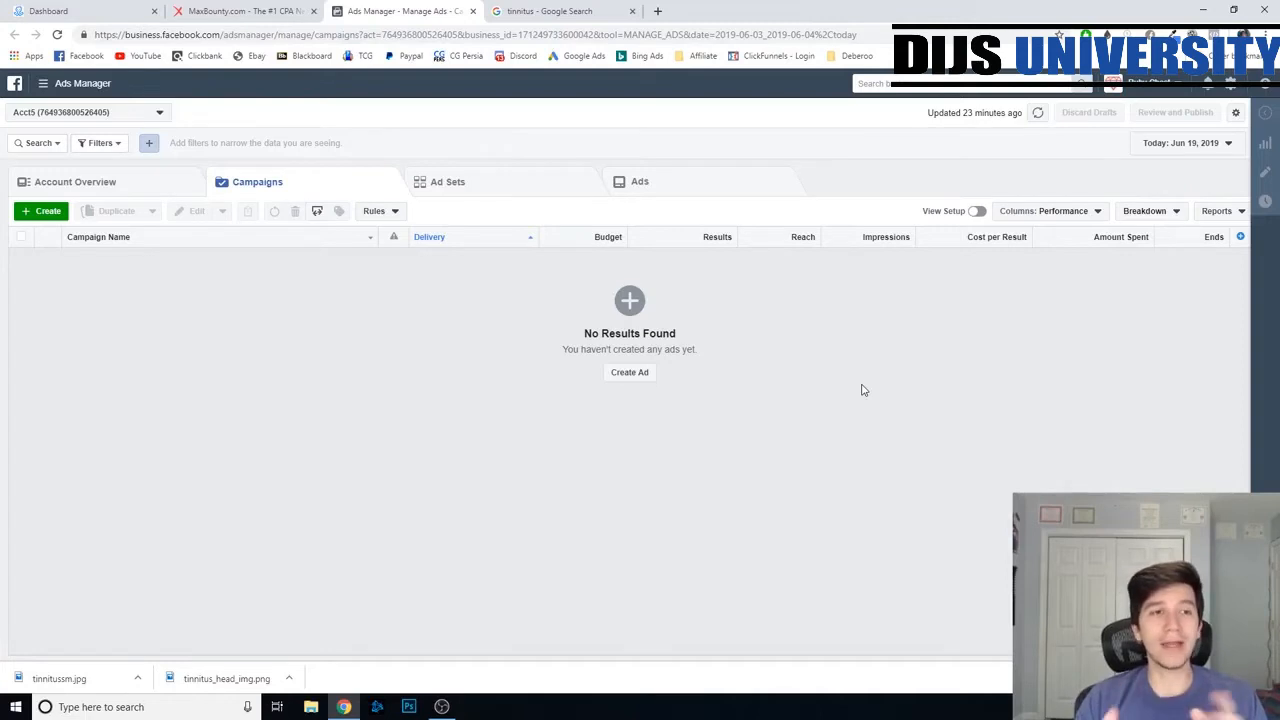
- Start a new campaign in Facebook Ads Manager with Traffic as the marketing objective
left_click(42, 210)
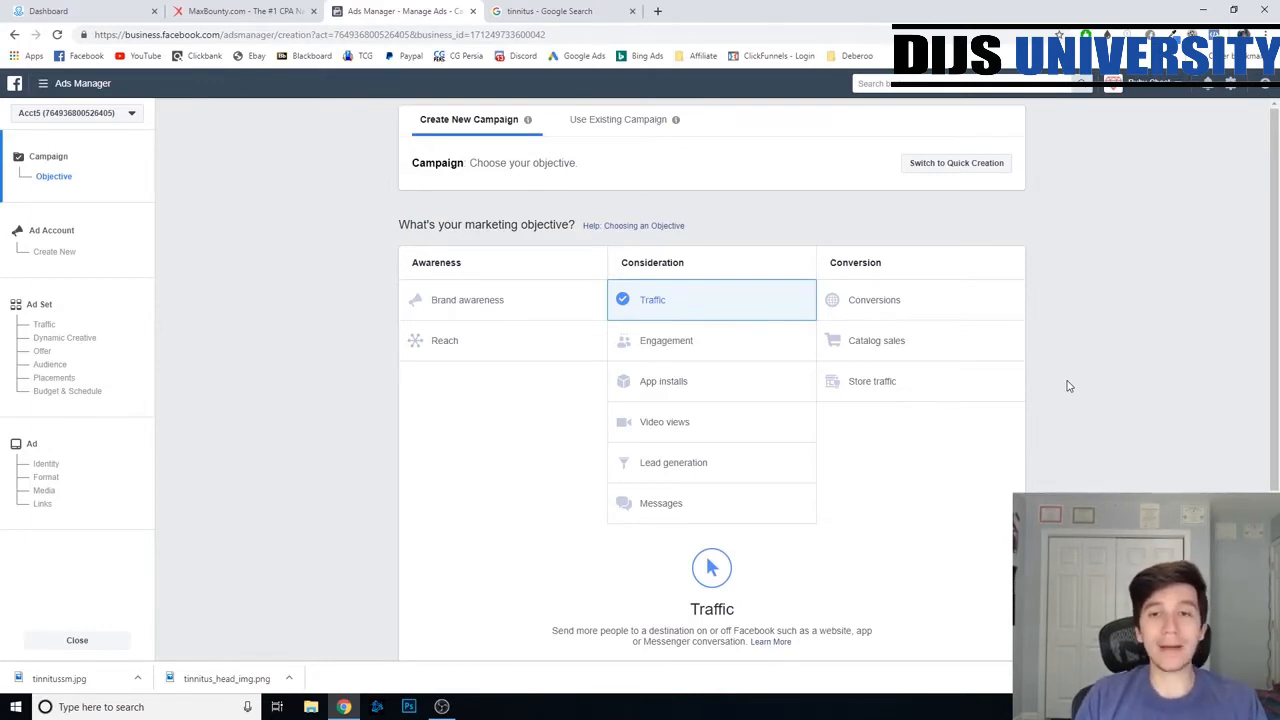
left_click(966, 314)
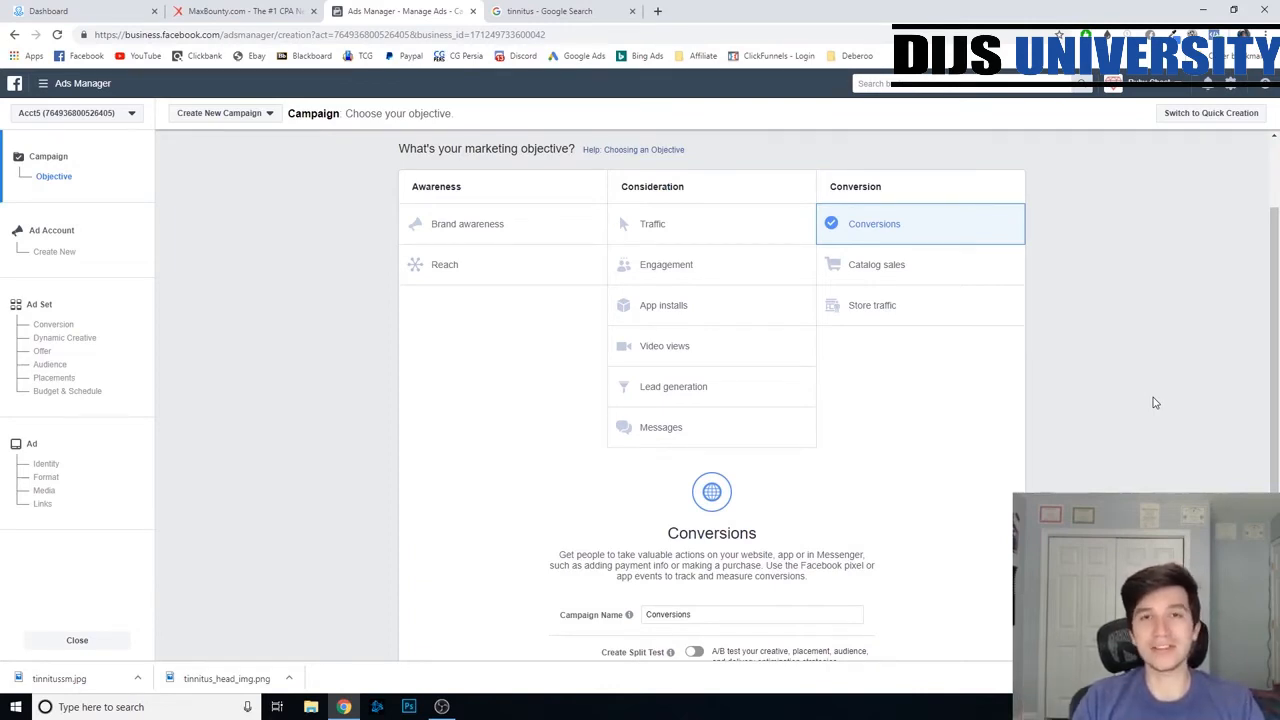
left_click(655, 224)
scroll(1063, 437, "down", 1)
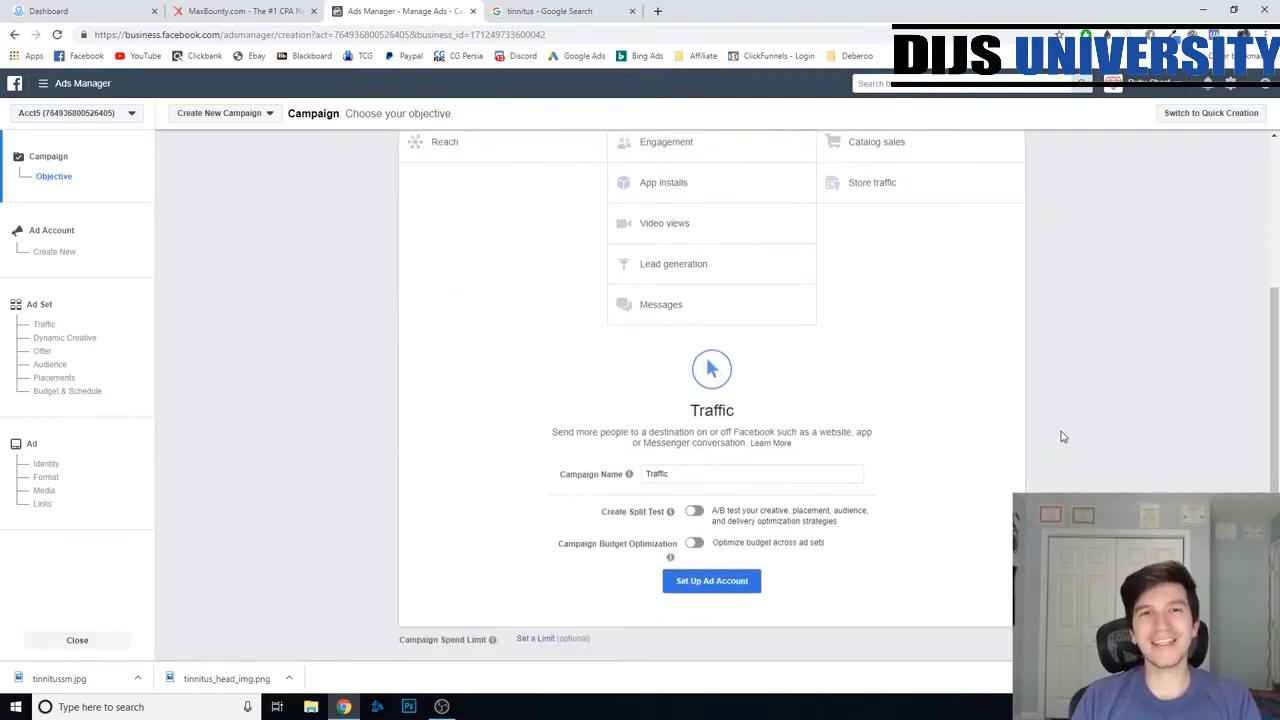
- Name the campaign "Tinnitus Relief" and accept the default ad account country, currency and time zone
left_click_drag(672, 474, 583, 476)
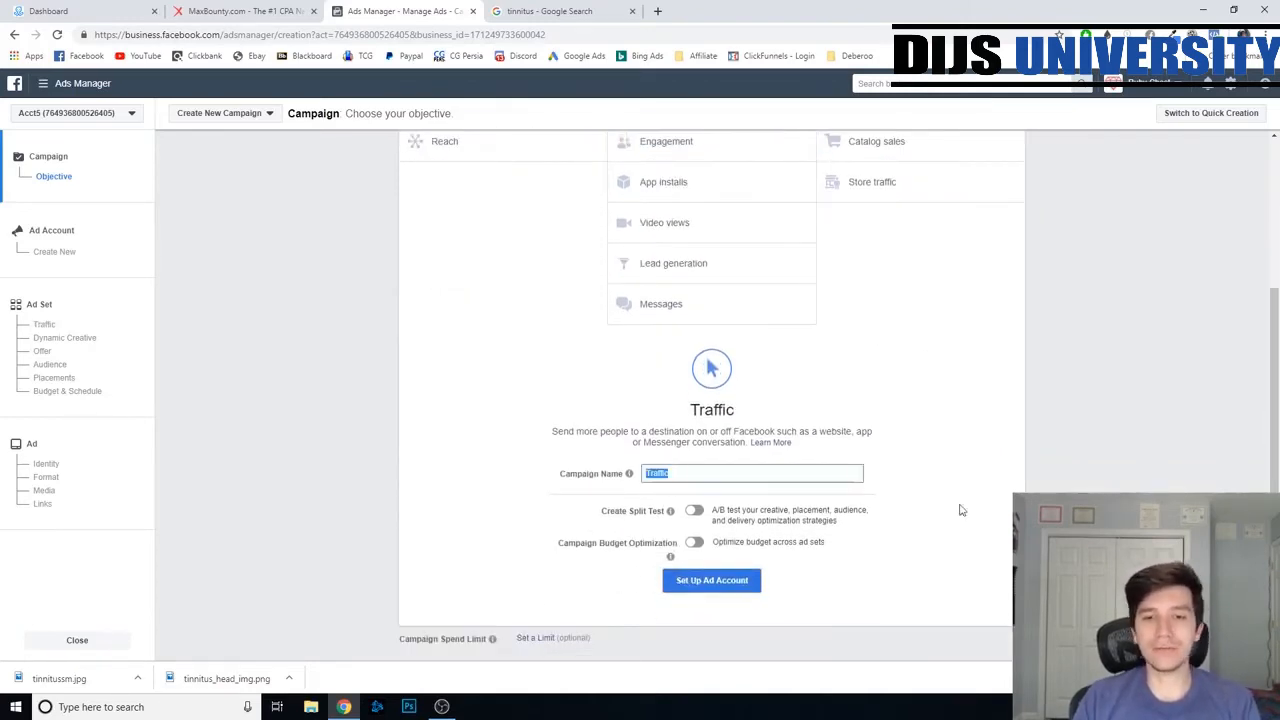
type("Ti")
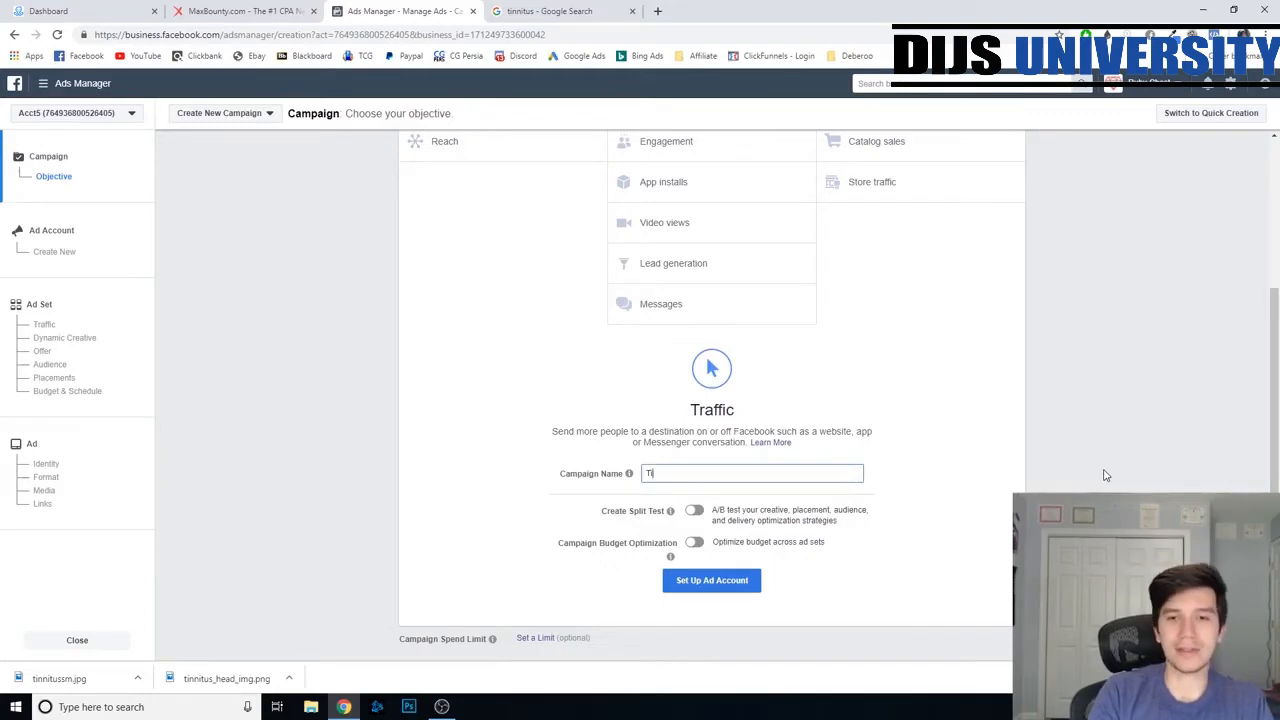
type("nnitus Relief")
key("Return")
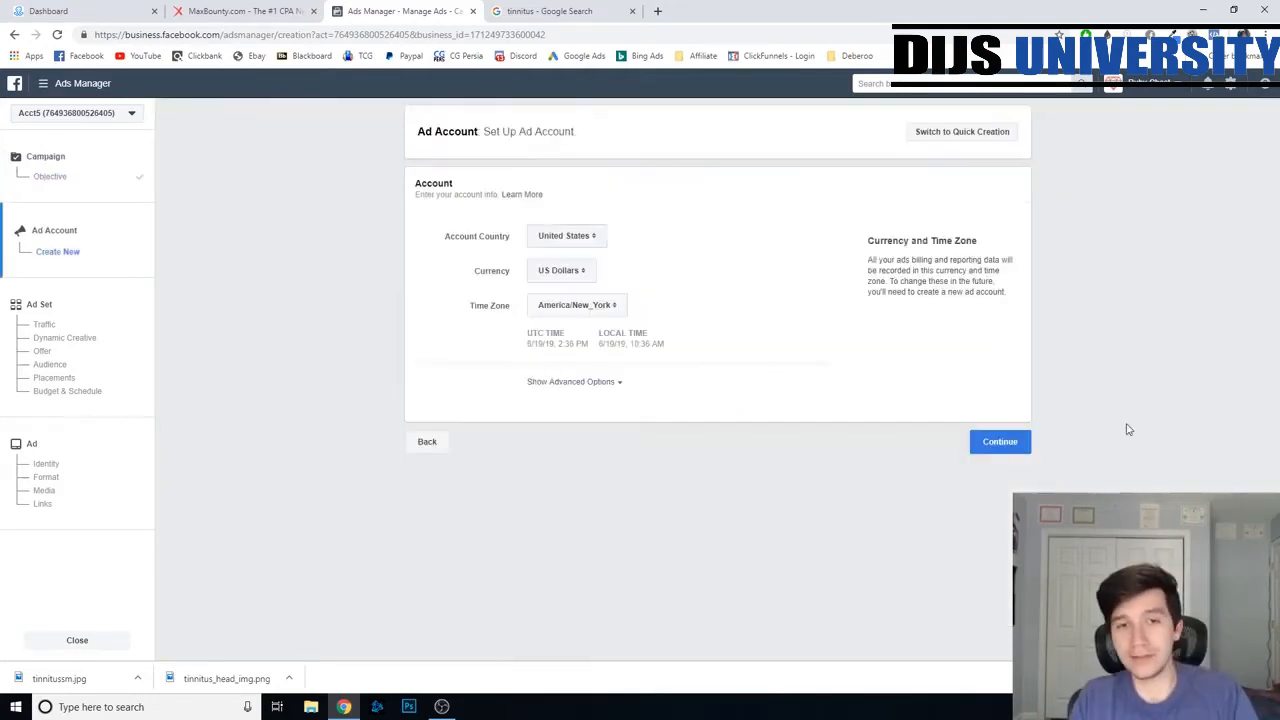
left_click(1027, 443)
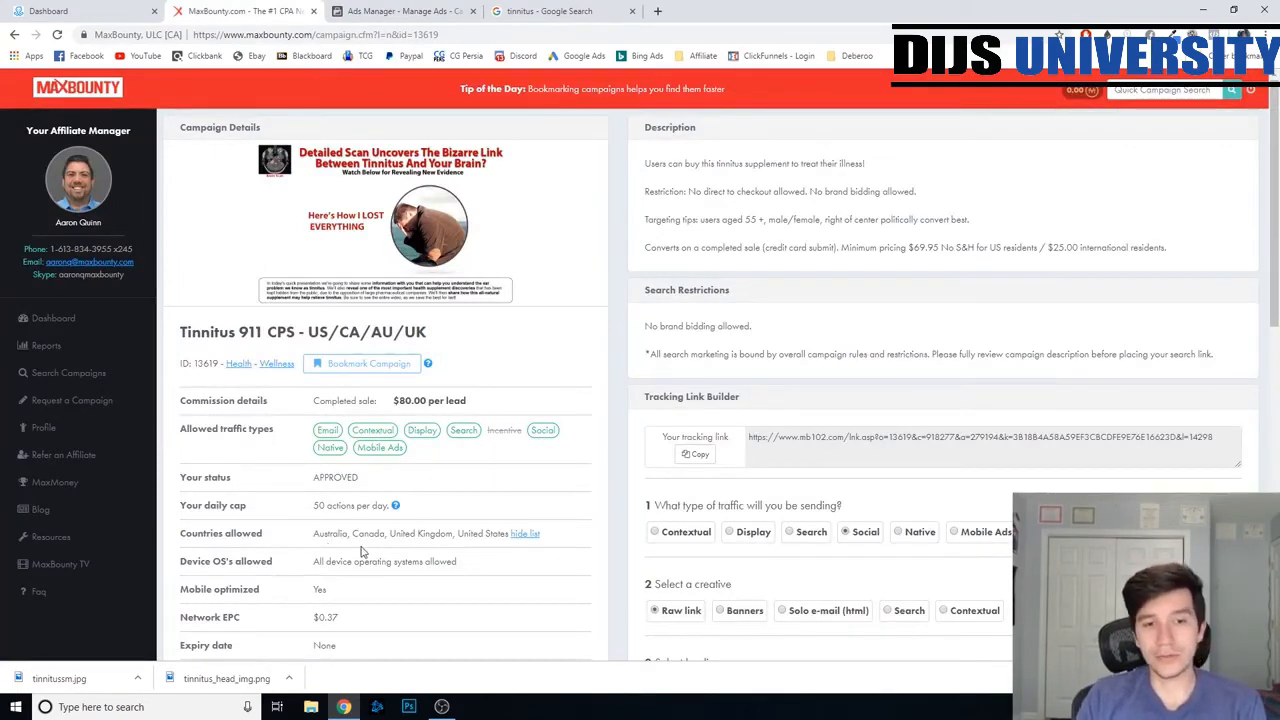
- Add United Kingdom, Australia and Canada to the target locations of the ad set's audience in Ads Manager
left_click(405, 11)
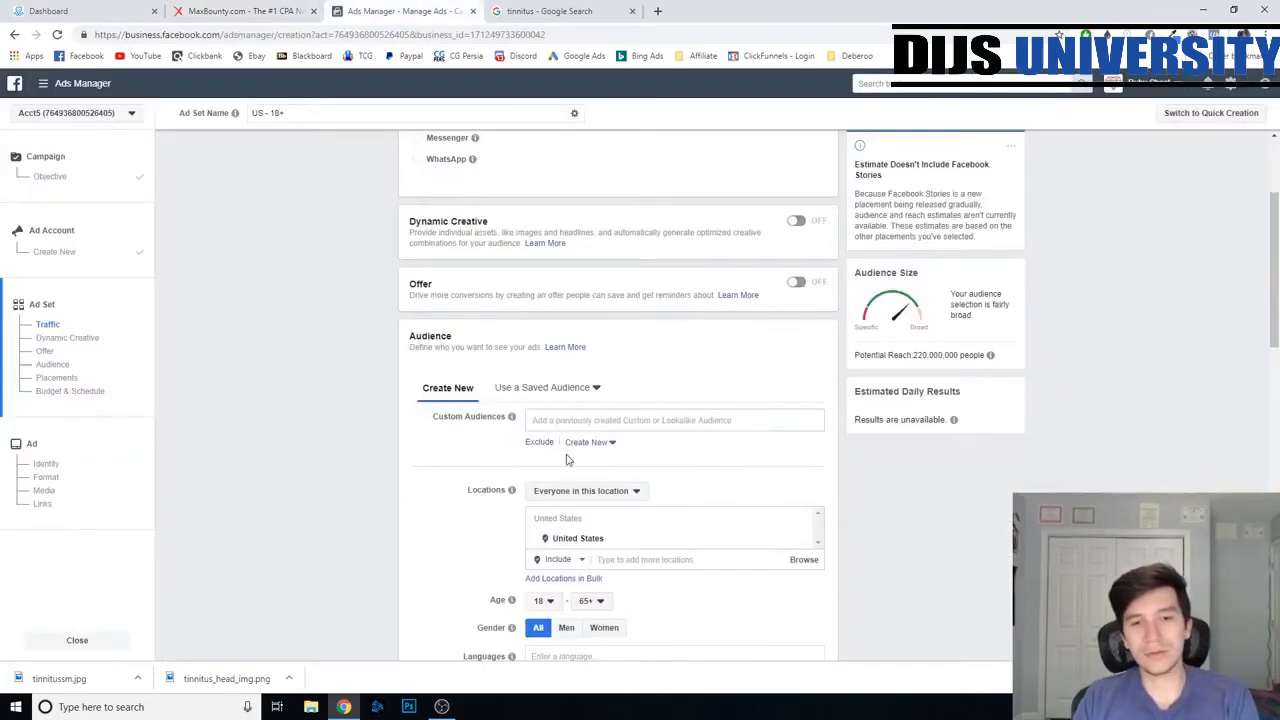
scroll(600, 460, "down", 2)
left_click(632, 359)
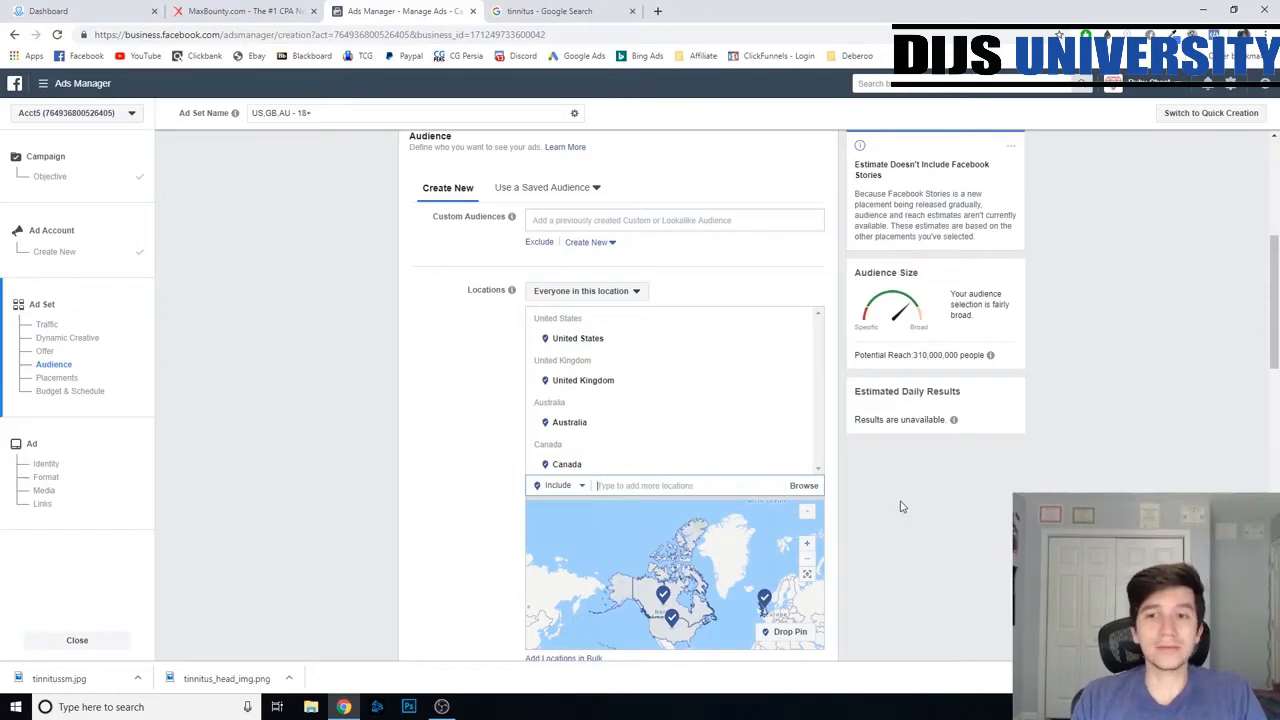
- Check the targeting tips of the Tinnitus 911 offer on MaxBounty and set the audience's minimum age to 55 in Ads Manager
scroll(937, 594, "down", 3)
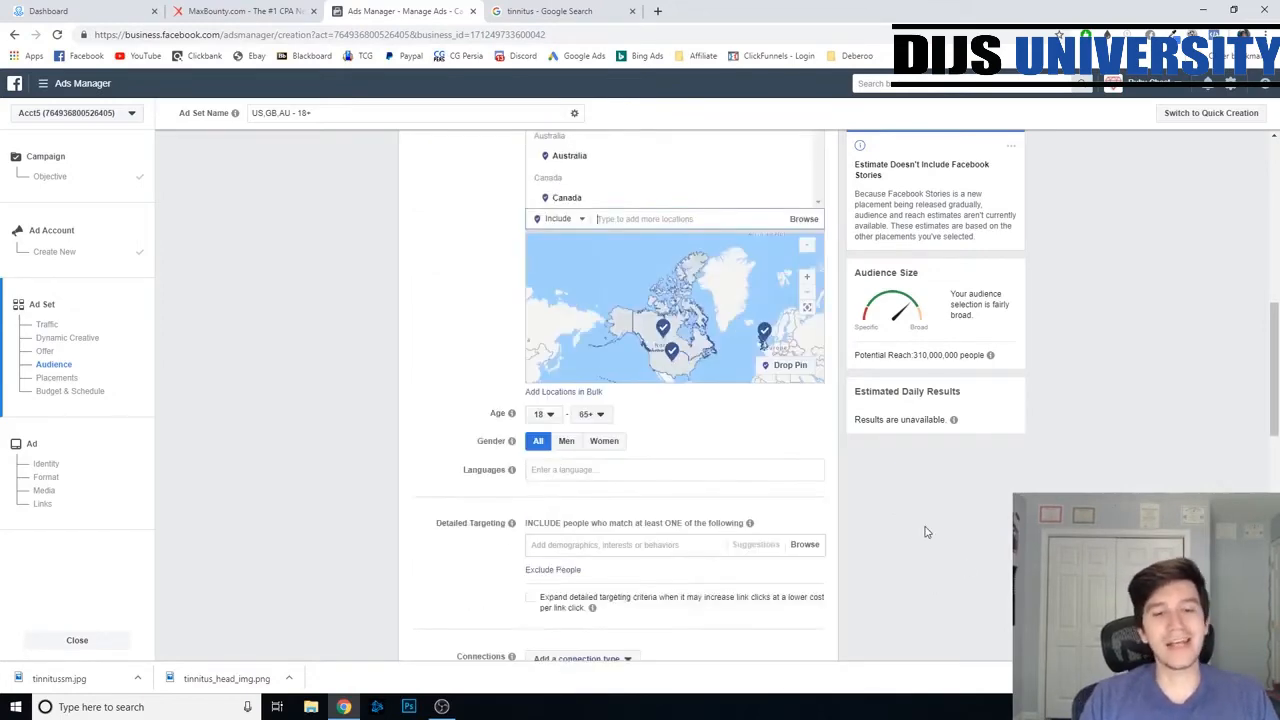
left_click(190, 11)
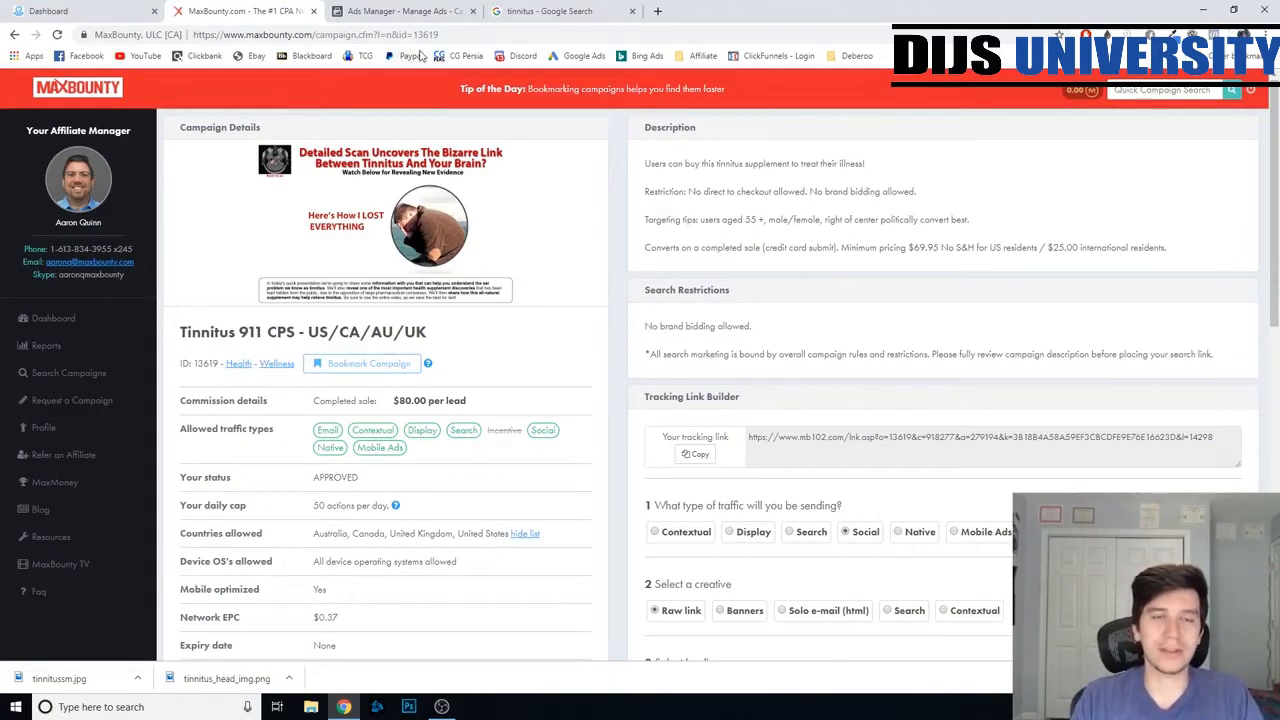
left_click(412, 12)
left_click(553, 416)
scroll(556, 517, "down", 2)
scroll(556, 517, "down", 4)
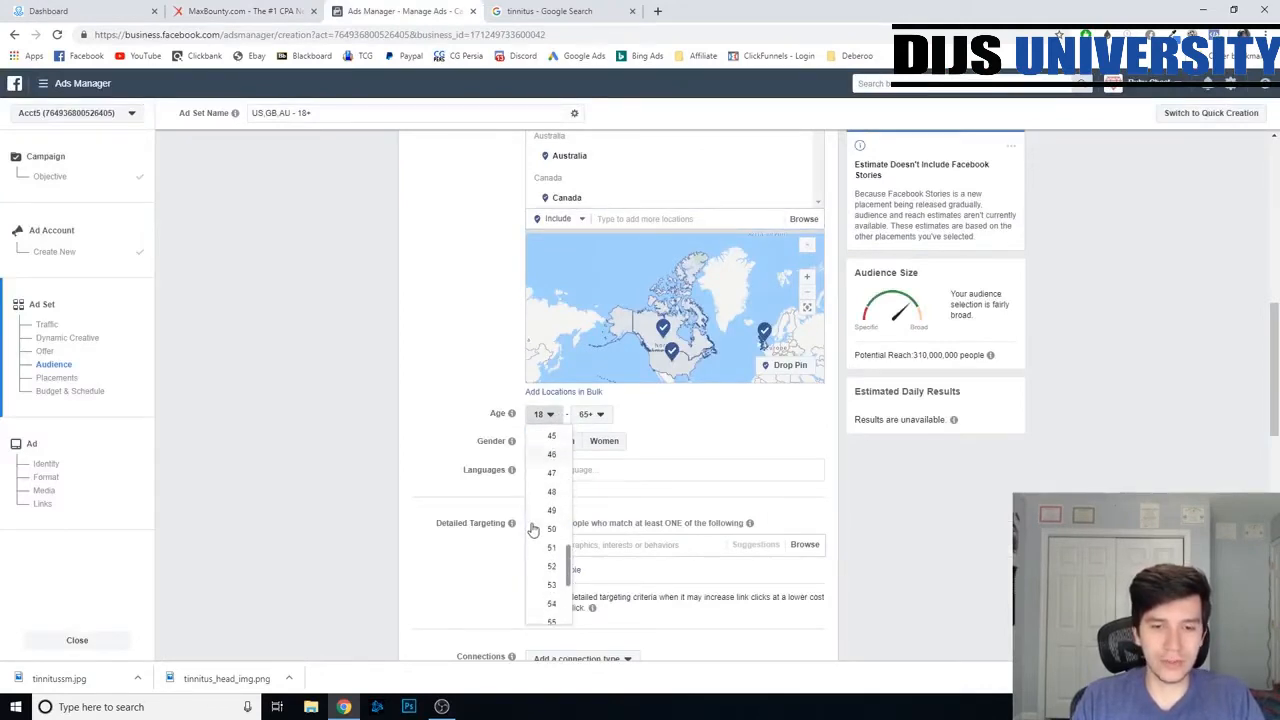
left_click(545, 614)
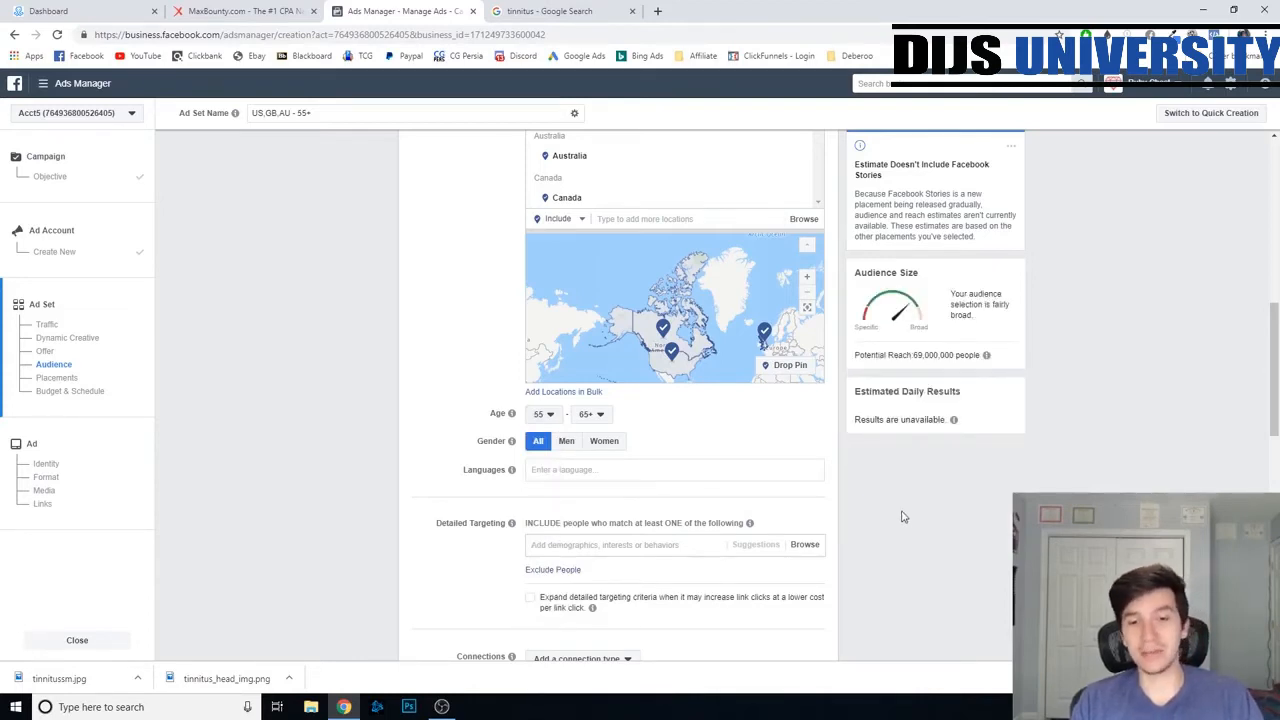
- Add the interest "Tinnitus" to the audience's detailed targeting
scroll(901, 517, "down", 2)
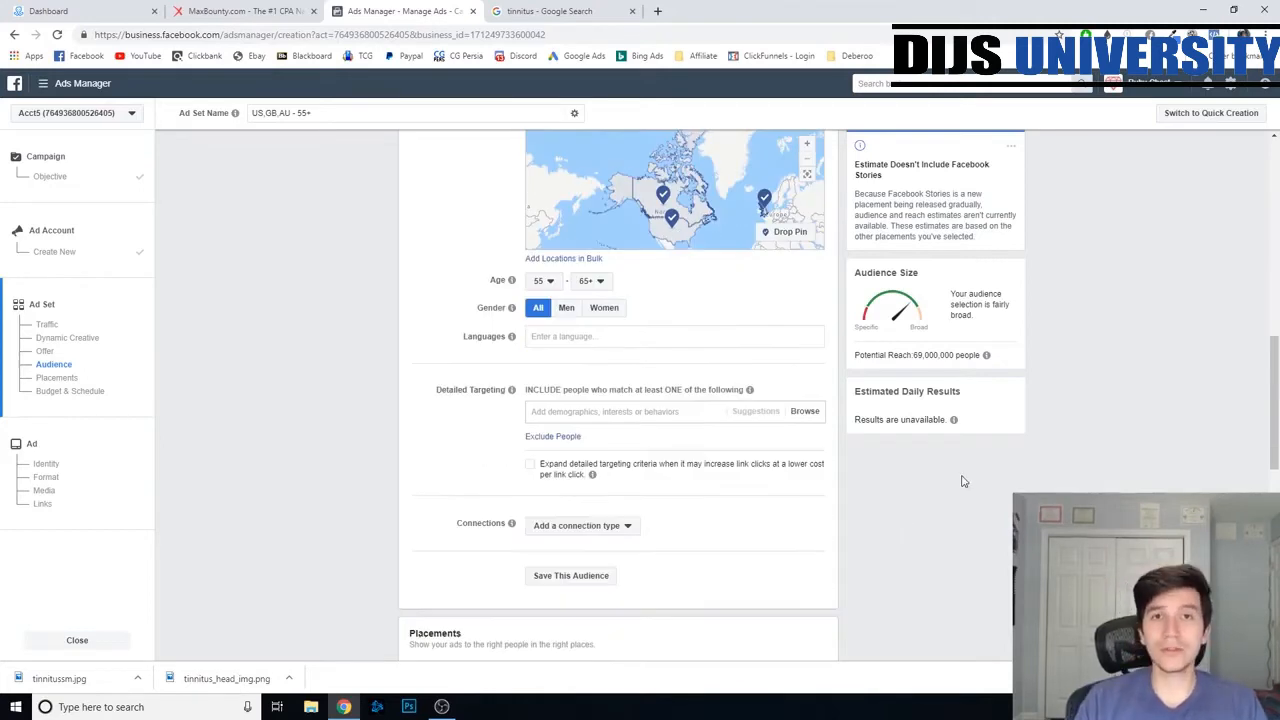
left_click(623, 410)
type("tinnitus")
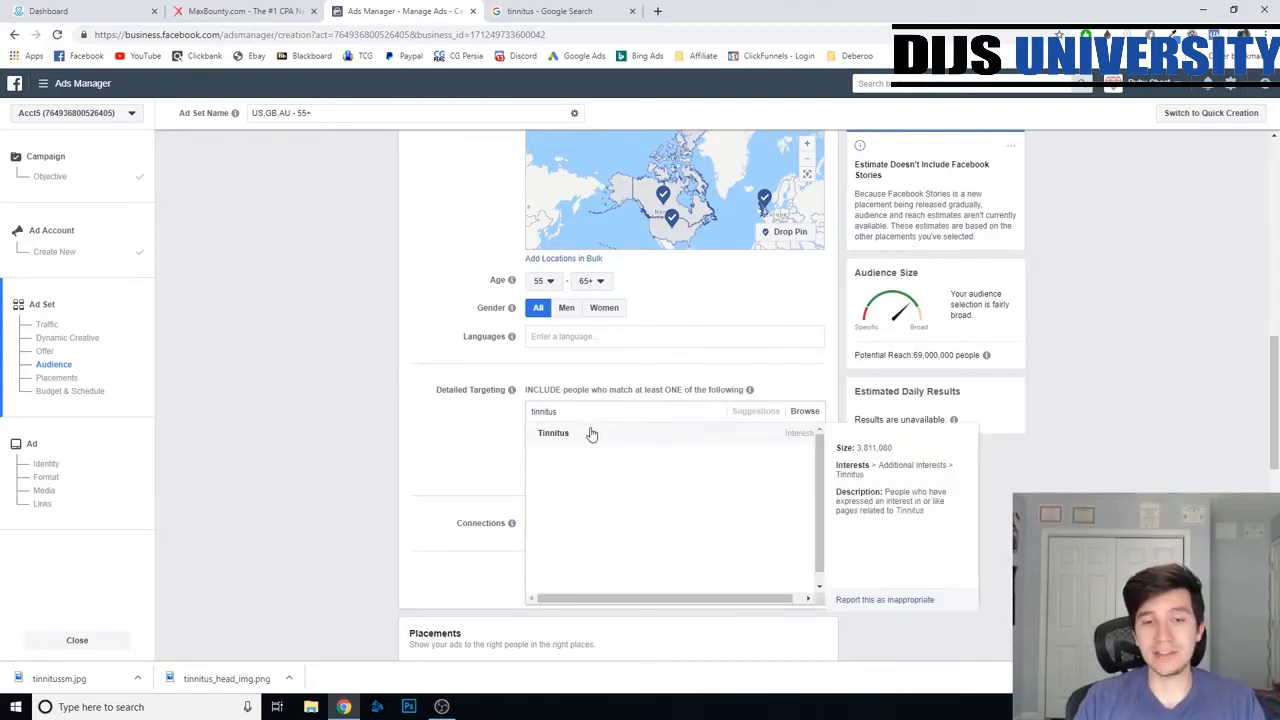
left_click(591, 434)
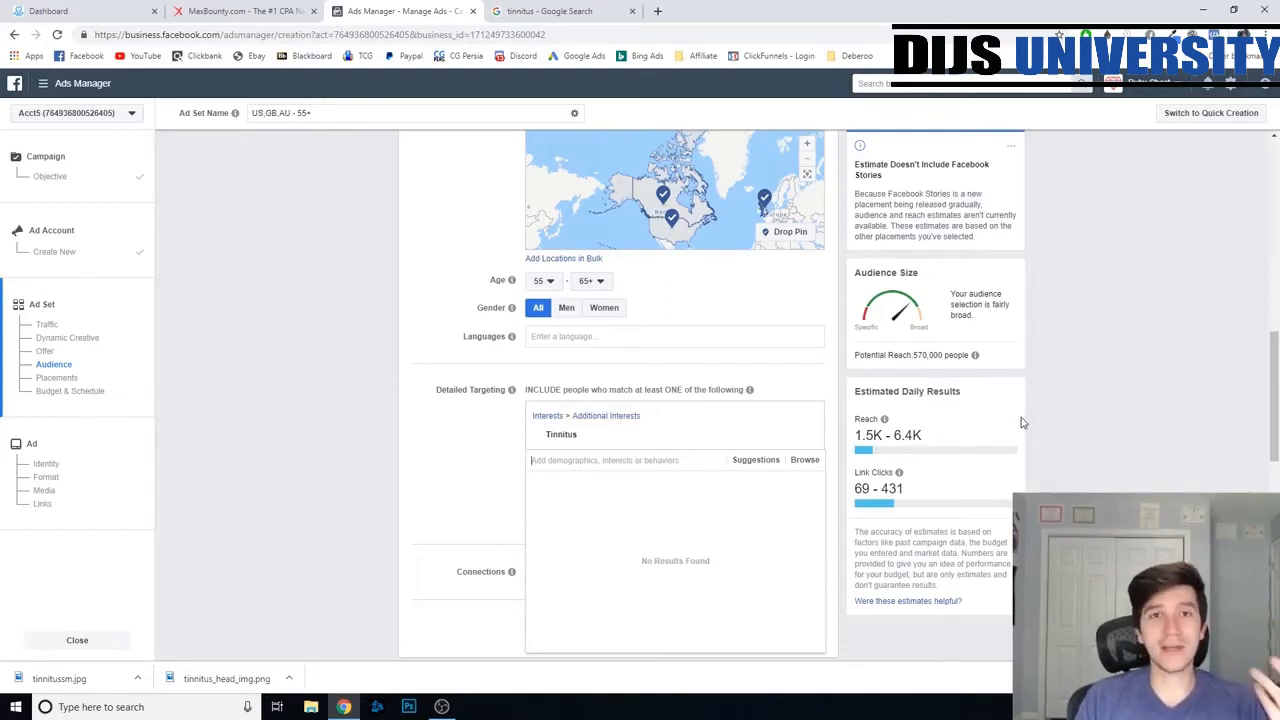
- Switch the ad set from automatic placements to manually edited placements
scroll(1058, 467, "down", 2)
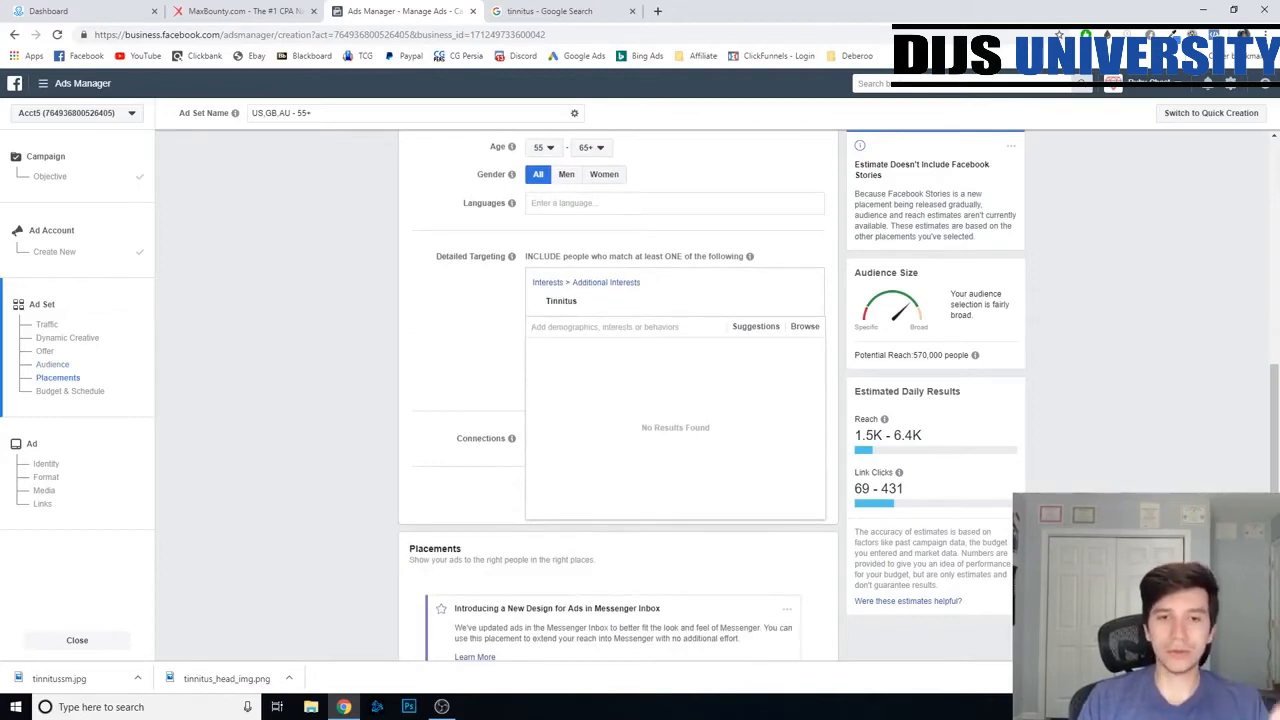
scroll(618, 395, "down", 2)
scroll(520, 420, "down", 3)
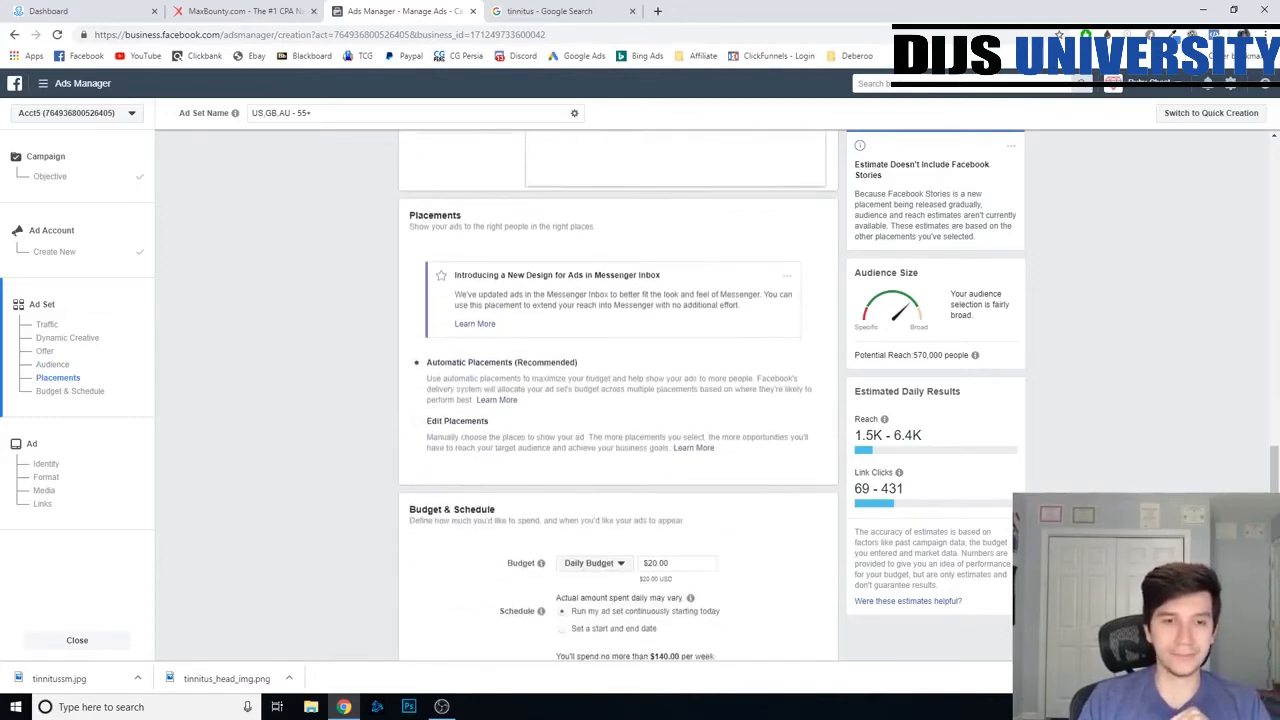
left_click(484, 422)
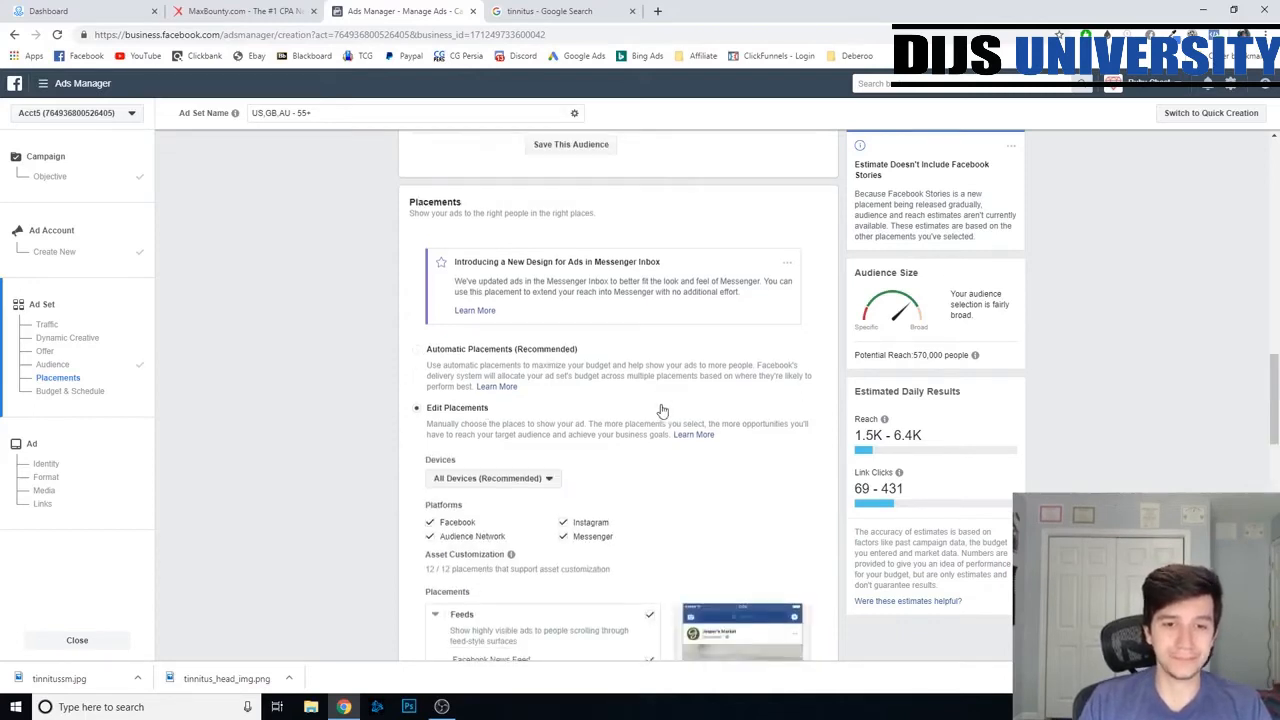
- Restrict the placements to Facebook News Feed, excluding all other feeds, stories, contextual spaces, and apps and sites
scroll(658, 406, "down", 3)
scroll(665, 335, "down", 1)
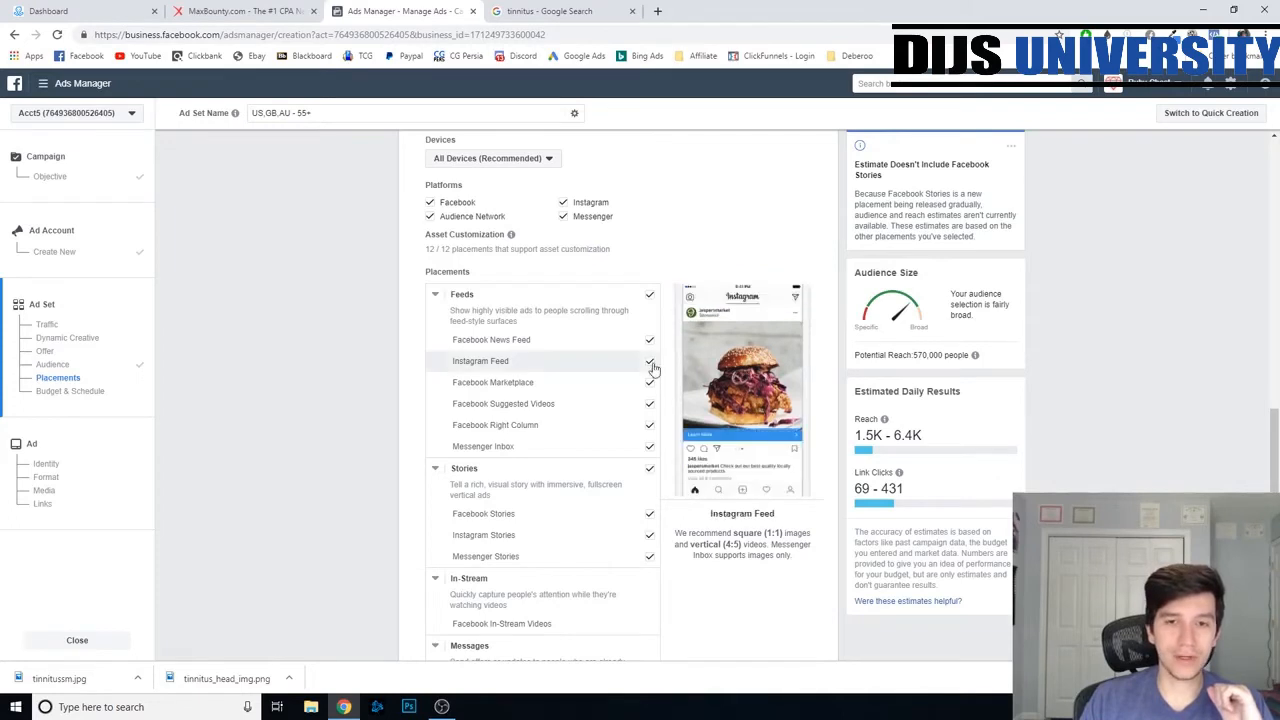
left_click(649, 294)
left_click(650, 380)
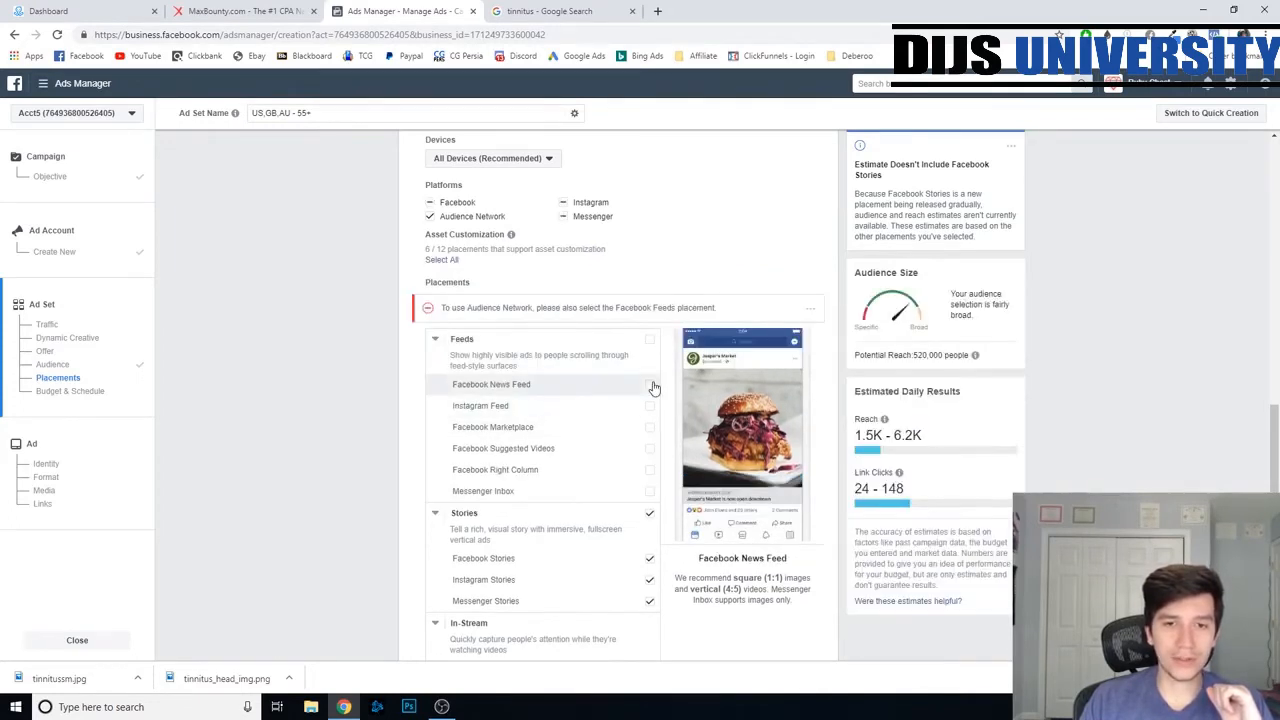
left_click(649, 479)
scroll(665, 500, "down", 2)
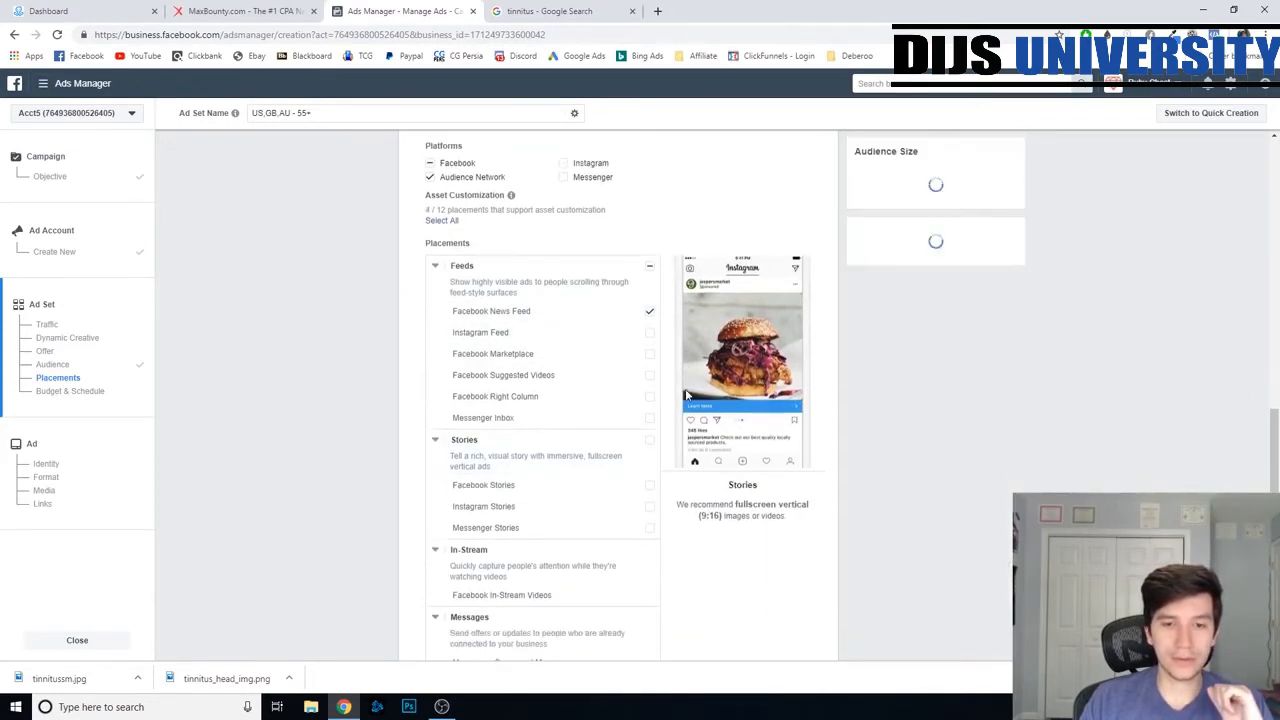
left_click(650, 590)
scroll(720, 514, "down", 2)
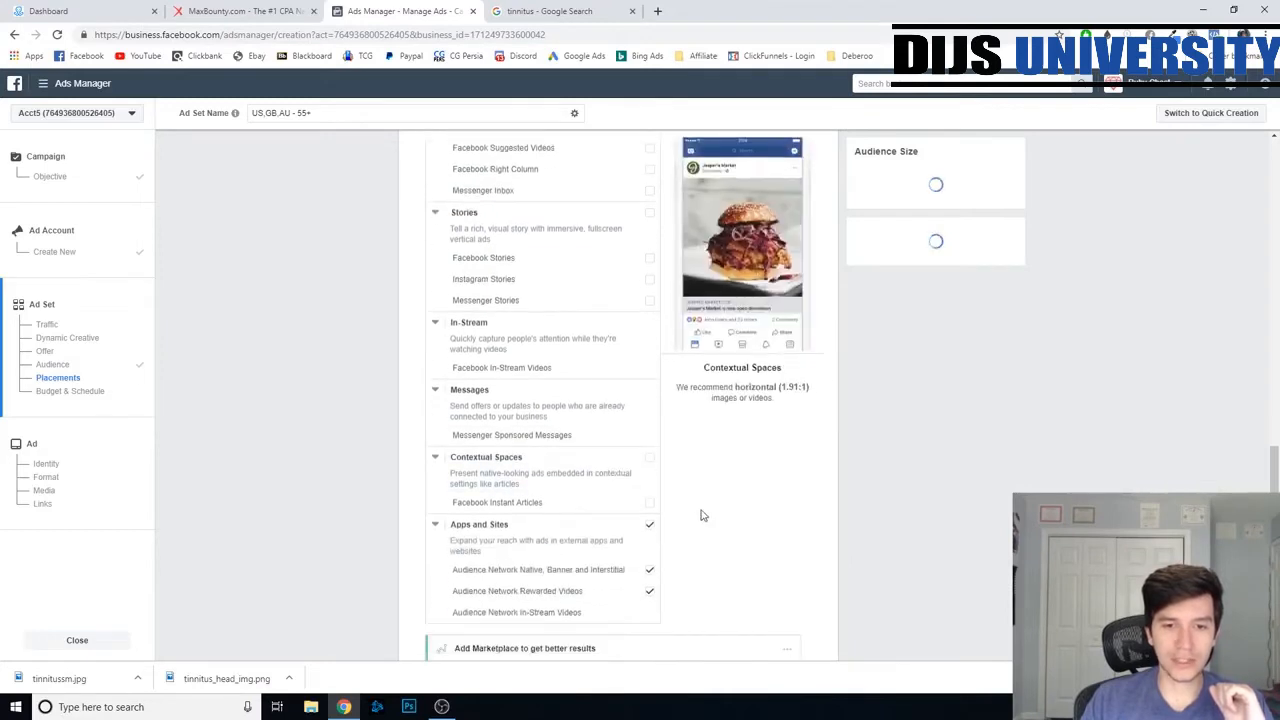
left_click(650, 525)
scroll(968, 490, "up", 4)
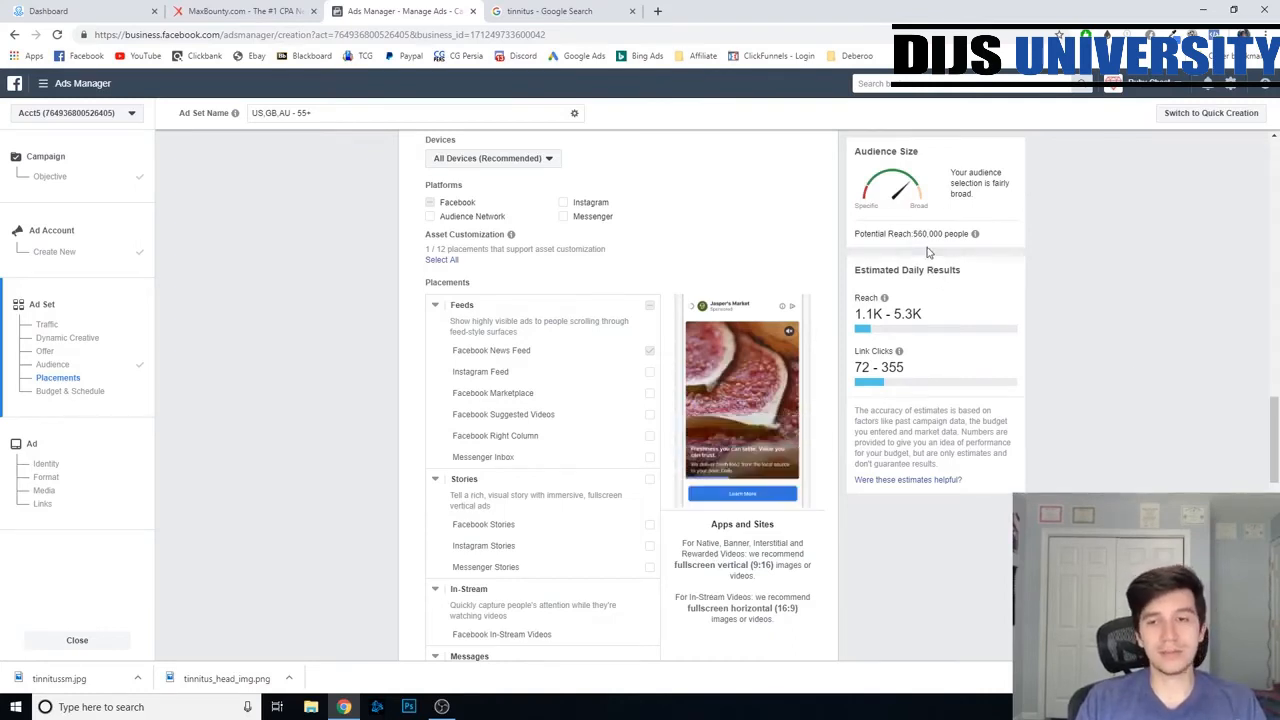
scroll(1095, 350, "up", 2)
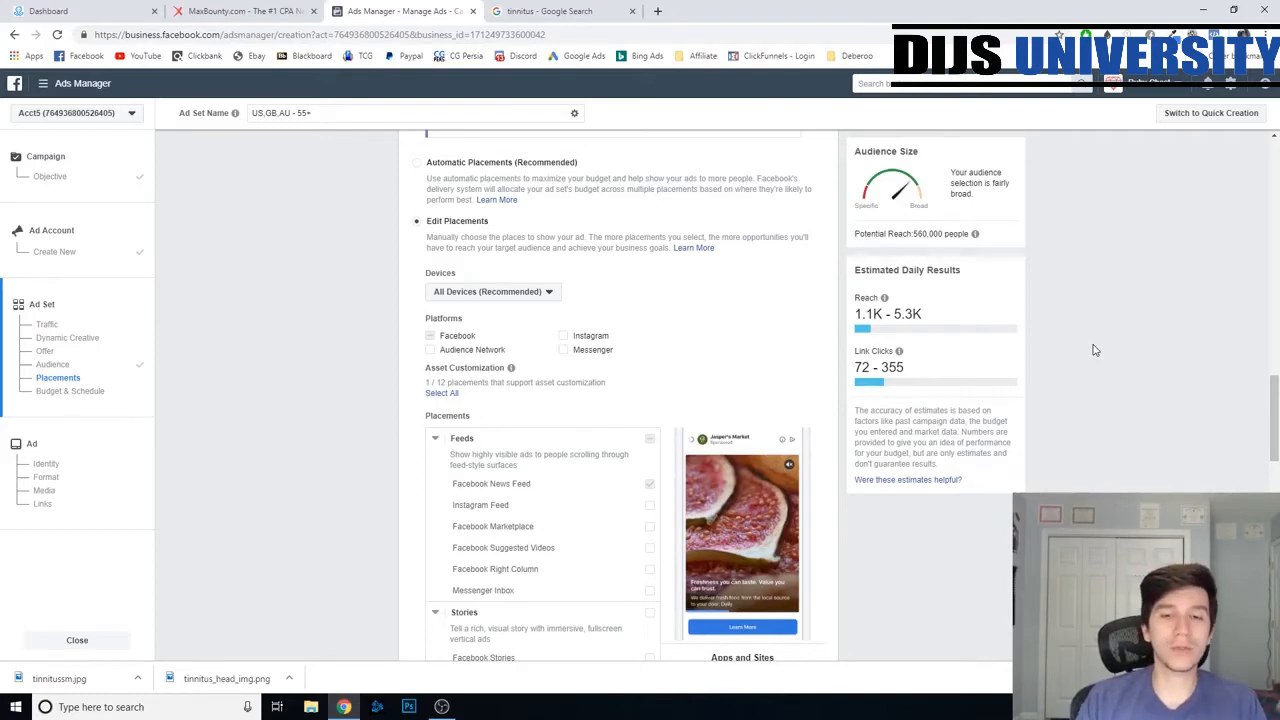
- Set the ad set's daily budget to $5
scroll(708, 252, "down", 10)
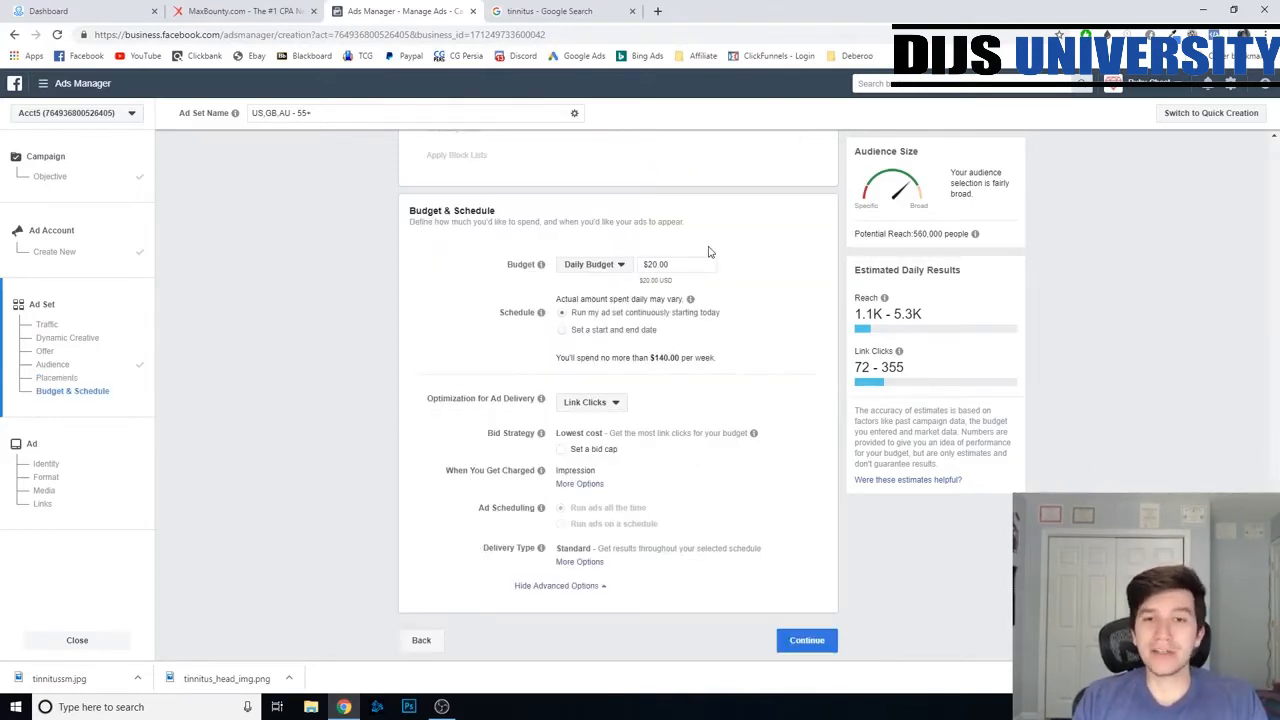
double_click(702, 268)
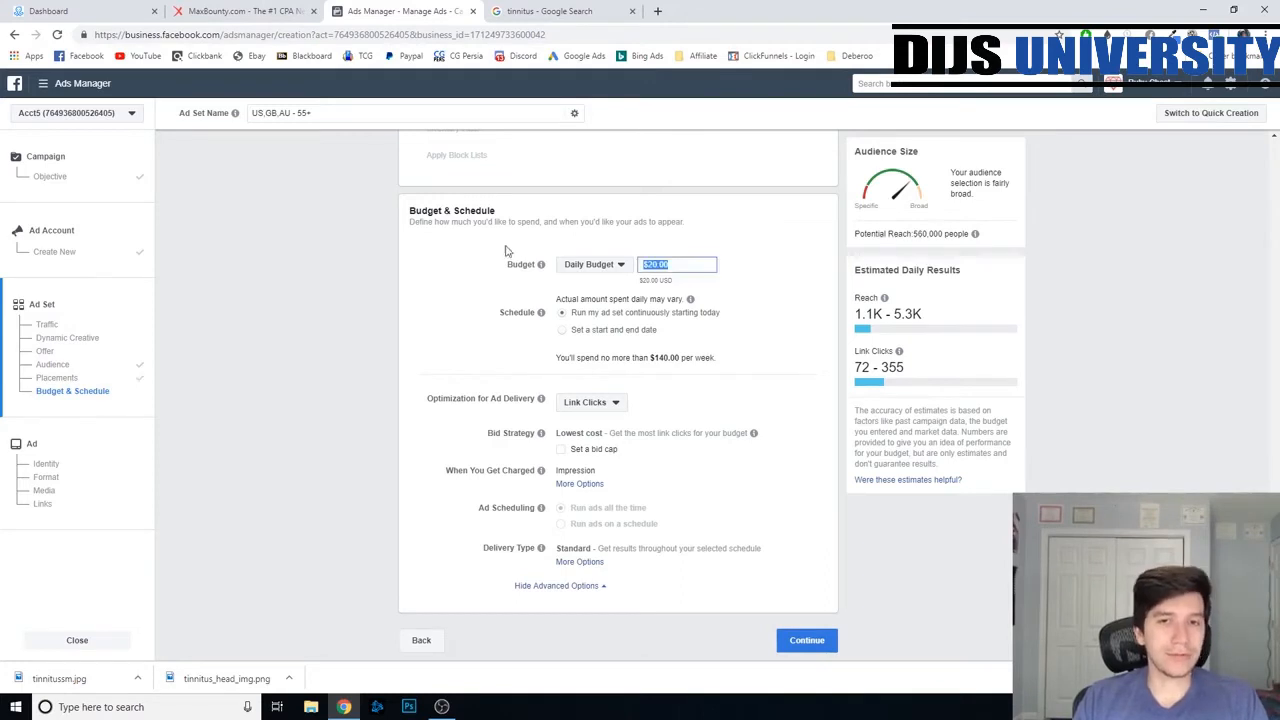
type("5")
left_click(658, 242)
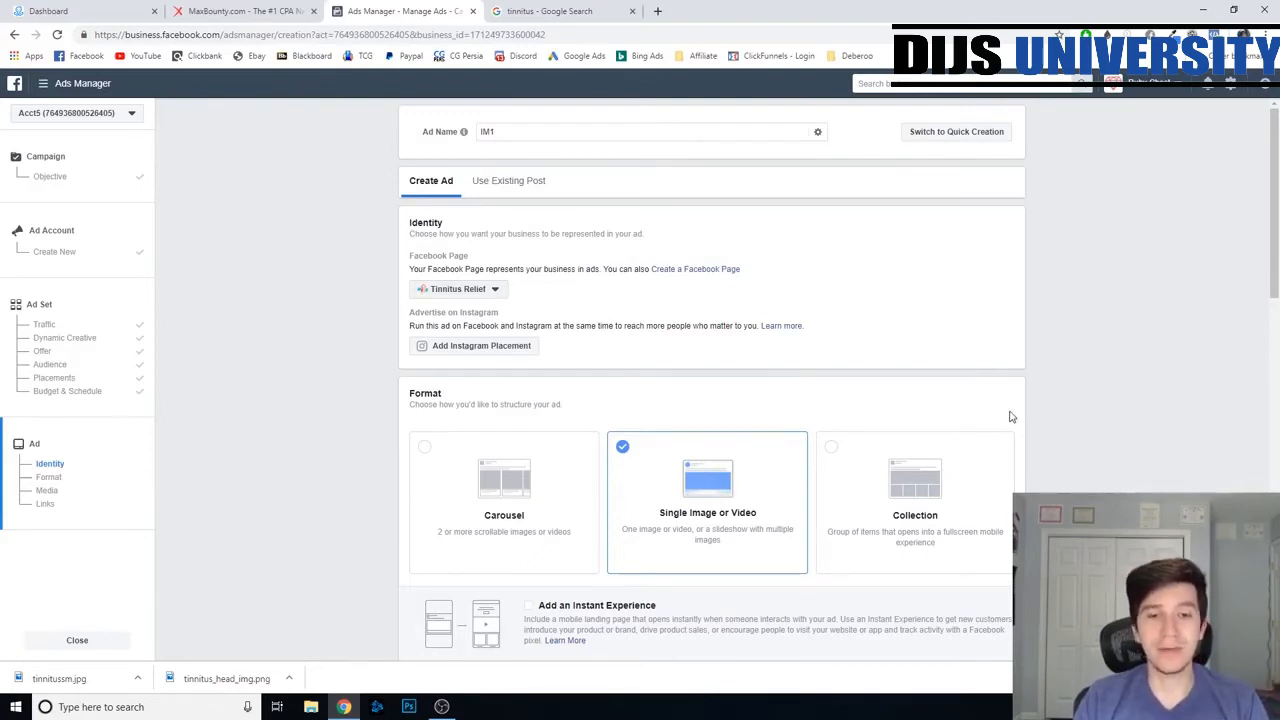
scroll(1080, 380, "down", 1)
scroll(1080, 371, "down", 1)
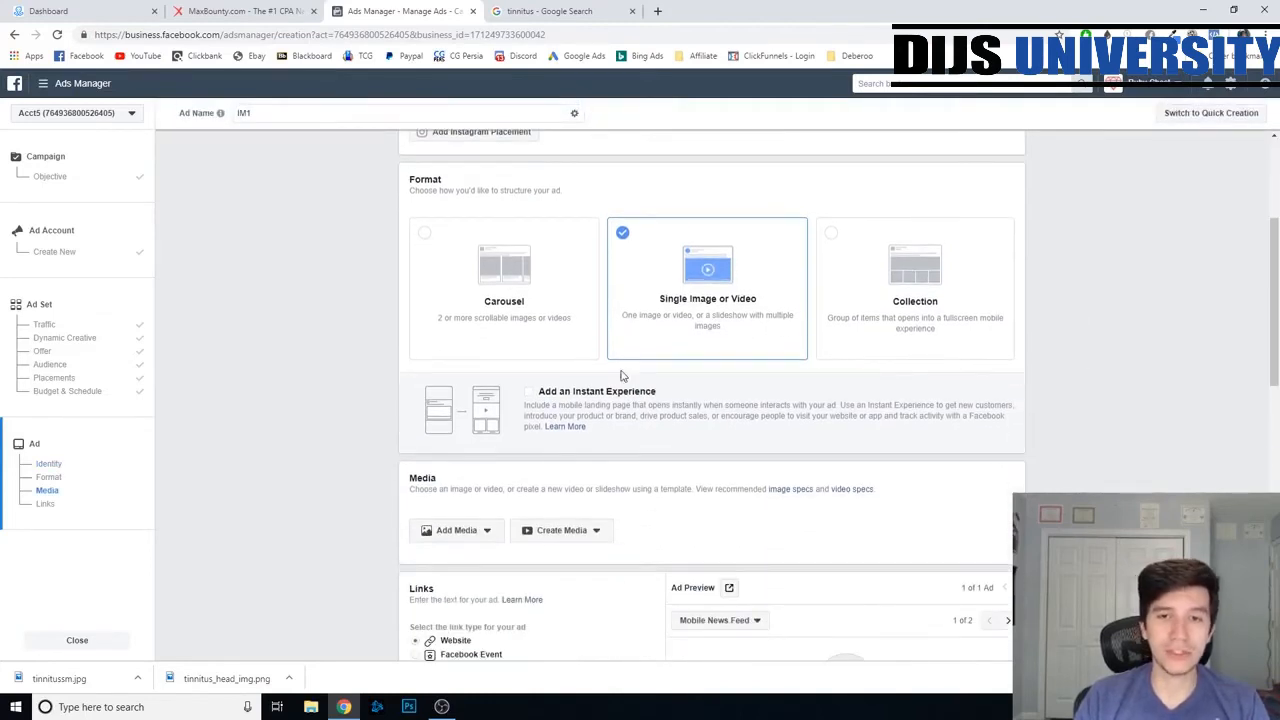
scroll(900, 445, "down", 2)
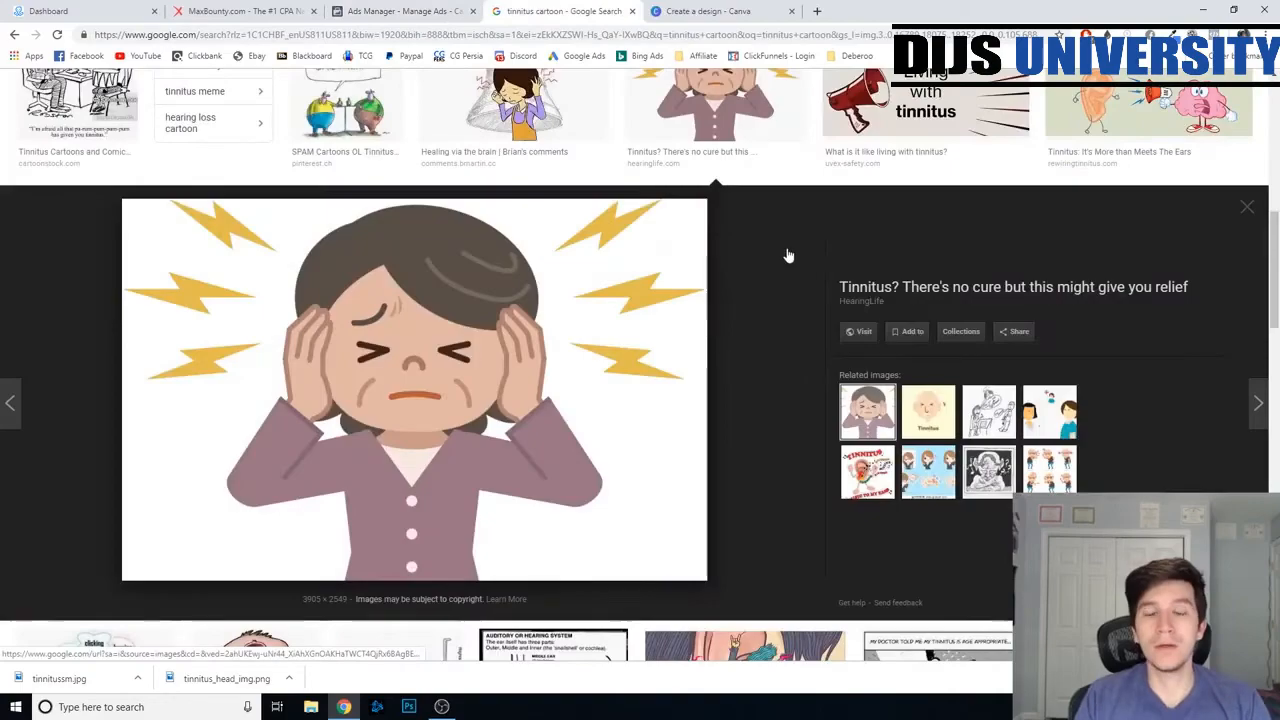
- Browse the "tinnitus cartoon" results in Google Images and save the cartoon of the woman covering her ears as tinnitus.jpg
scroll(788, 256, "up", 10)
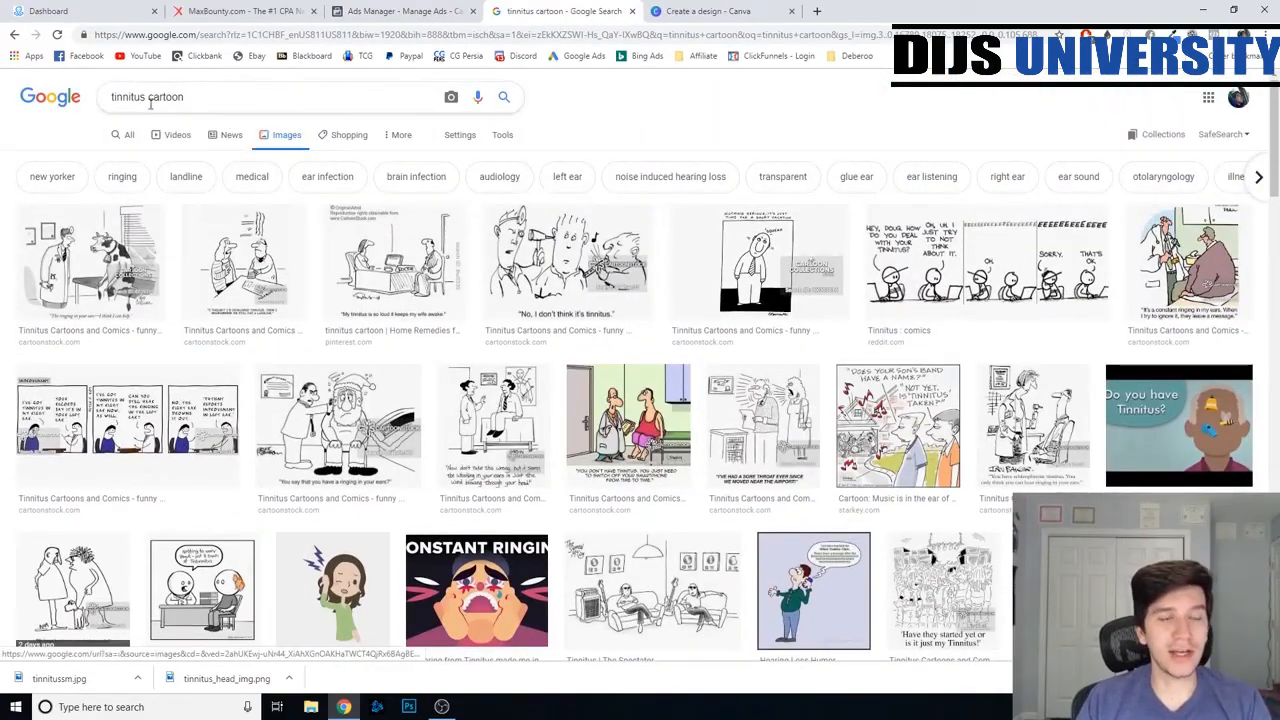
scroll(848, 488, "down", 2)
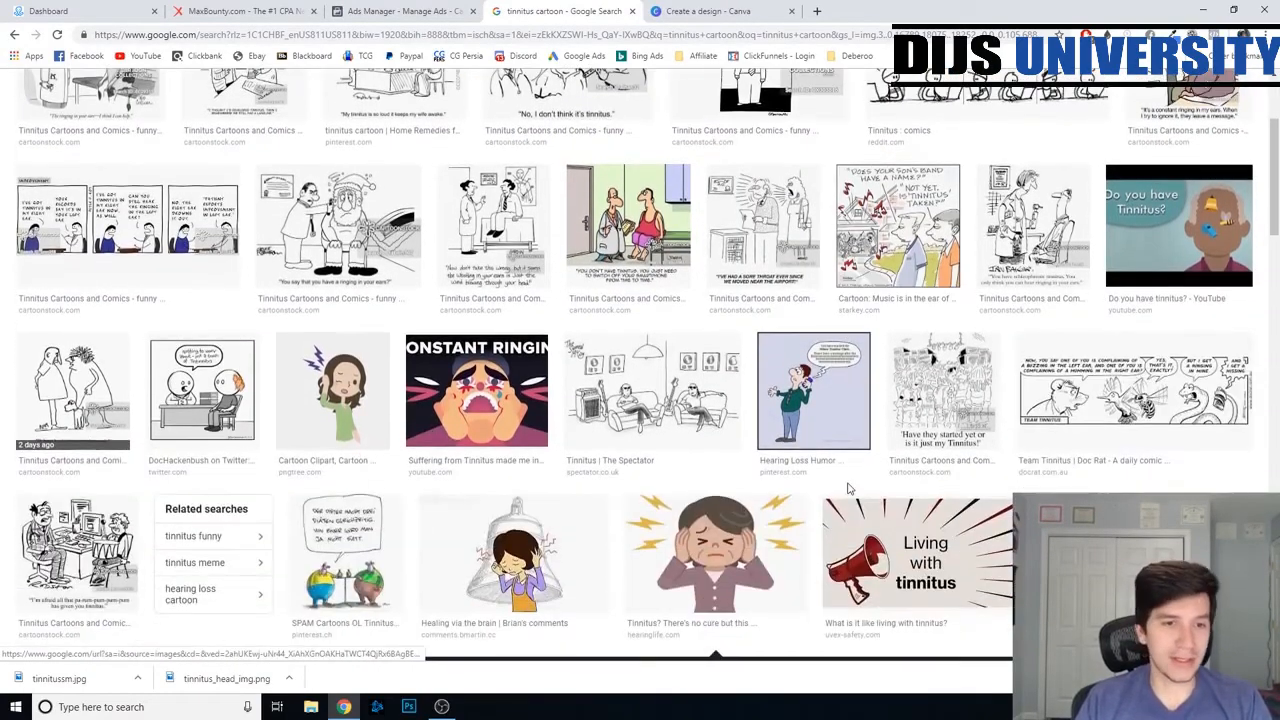
scroll(850, 489, "down", 1)
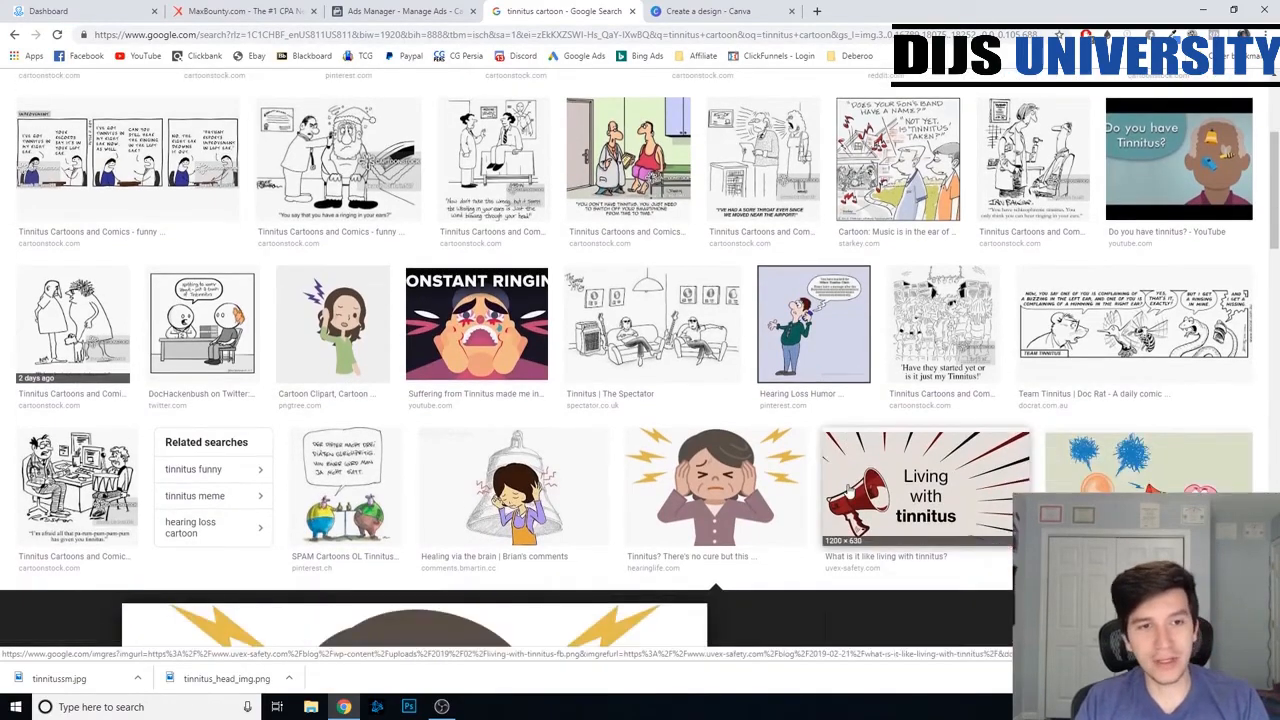
scroll(849, 490, "down", 3)
scroll(820, 450, "down", 2)
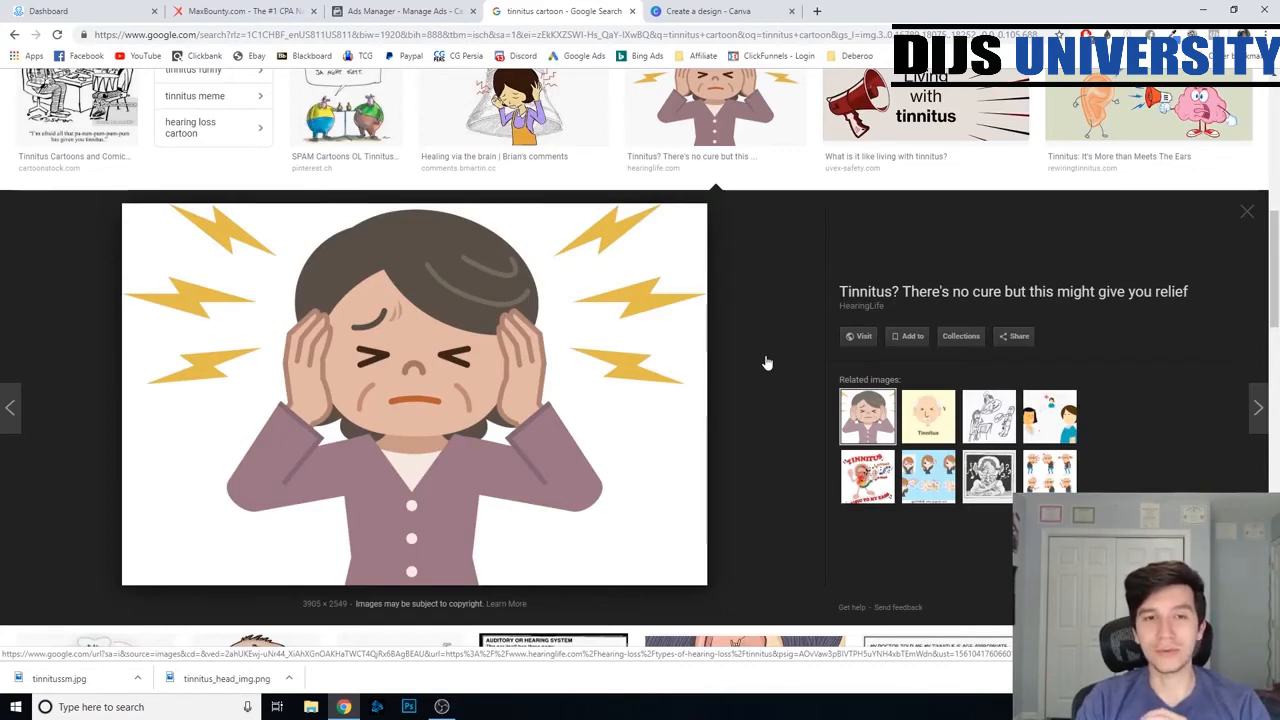
right_click(587, 353)
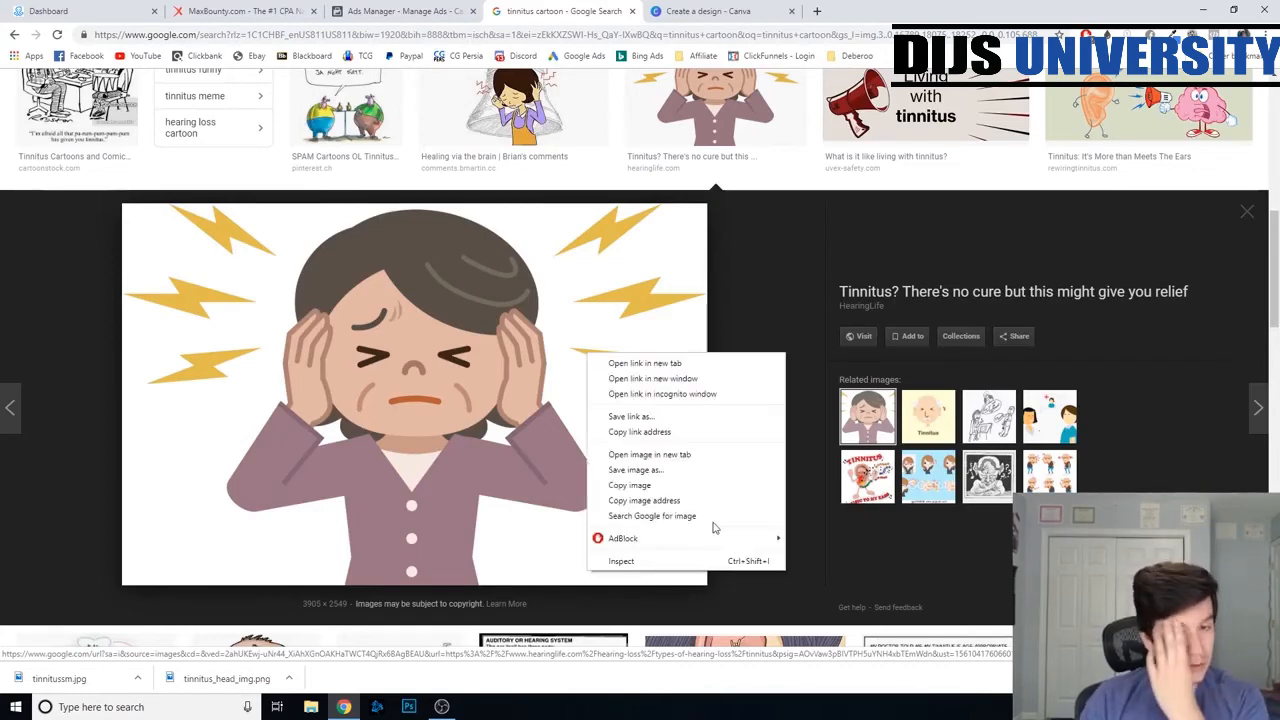
left_click(700, 470)
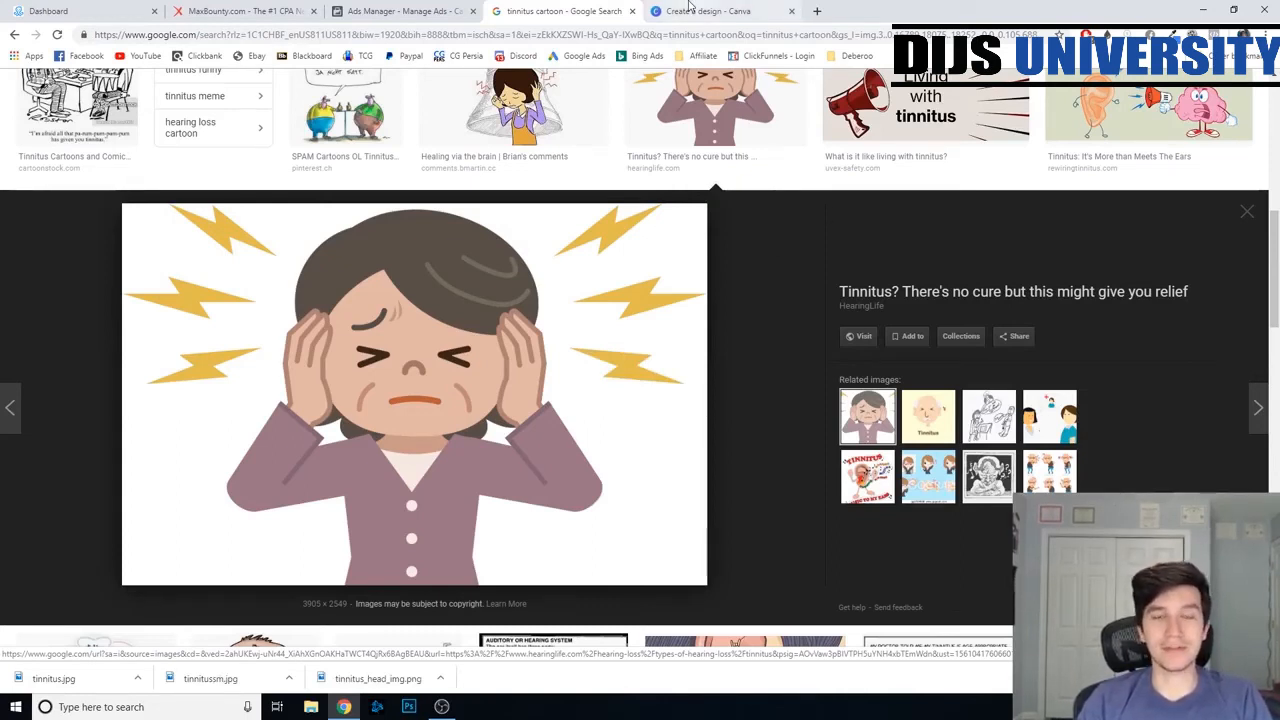
- Switch to Canva and create a new design with custom dimensions of 1024 x 1024 px
left_click(740, 10)
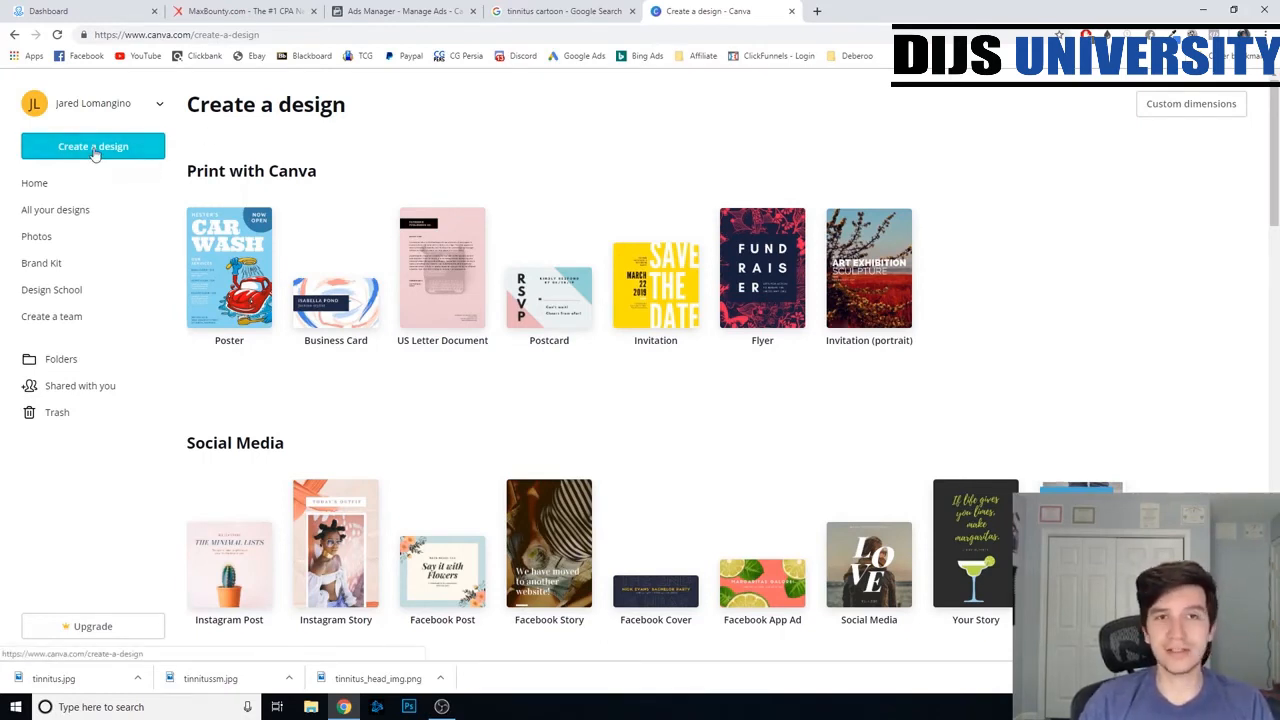
left_click(1210, 102)
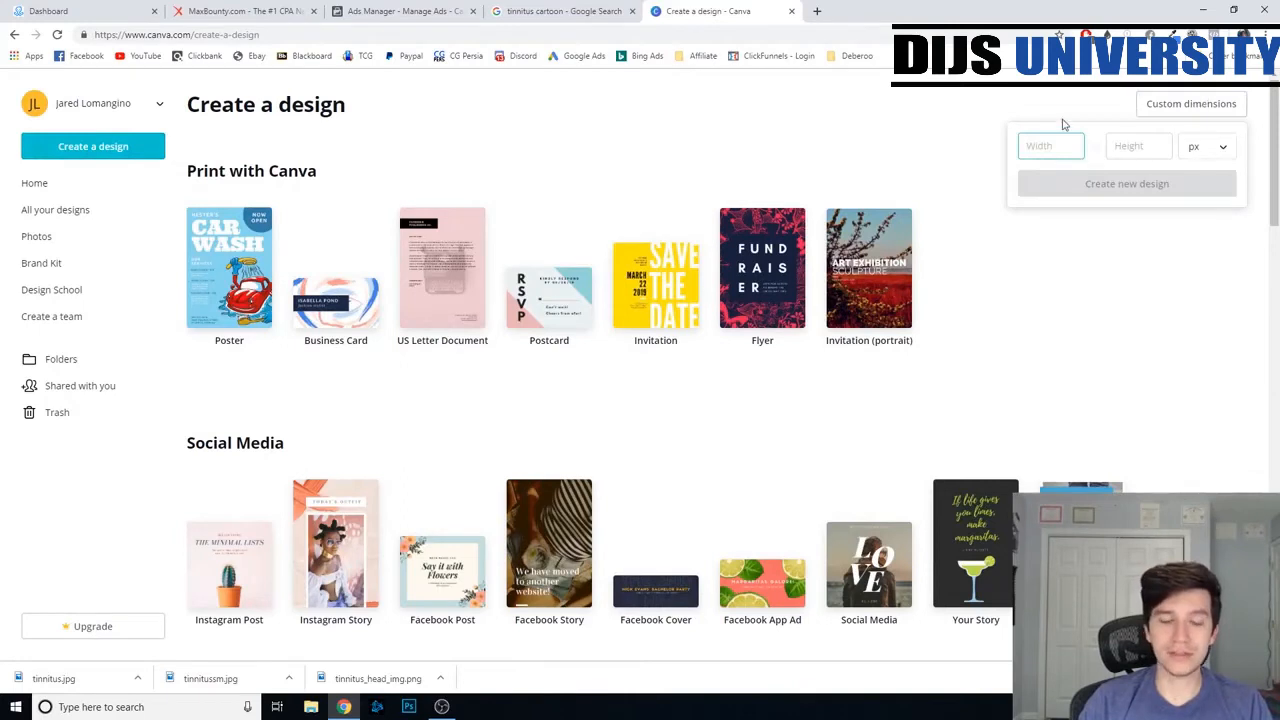
type("1024")
key("Tab")
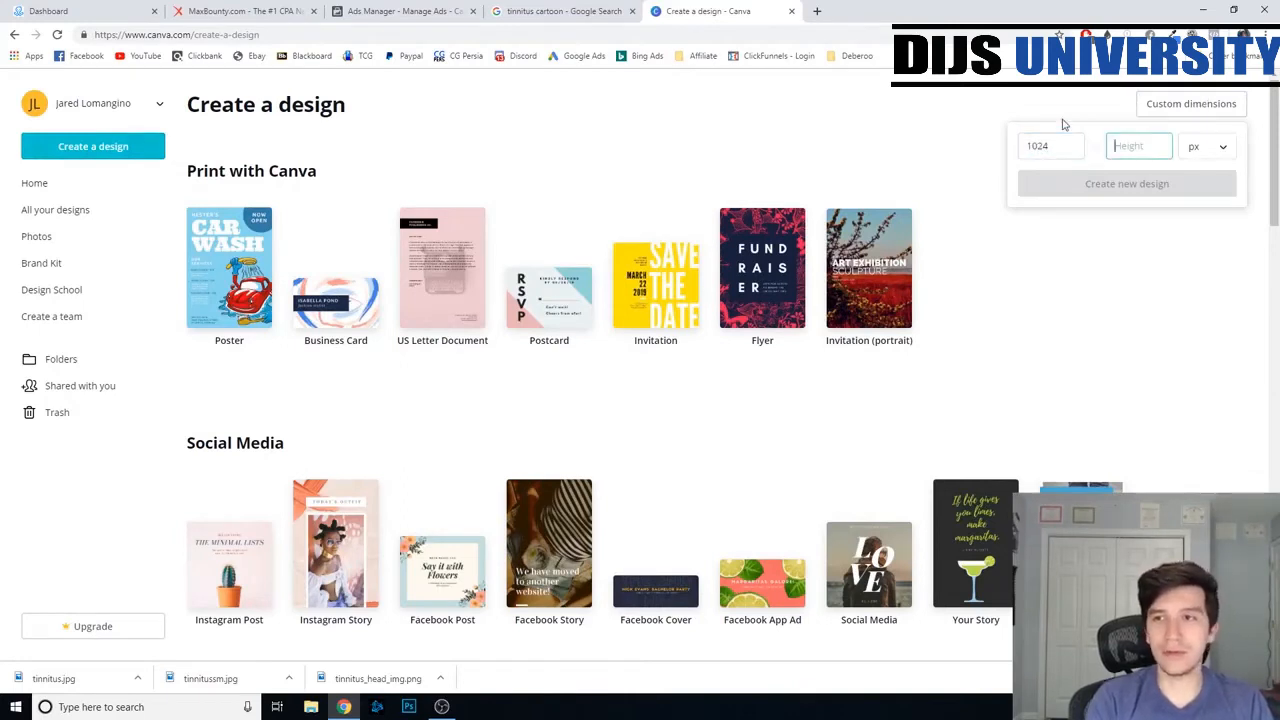
type("1024")
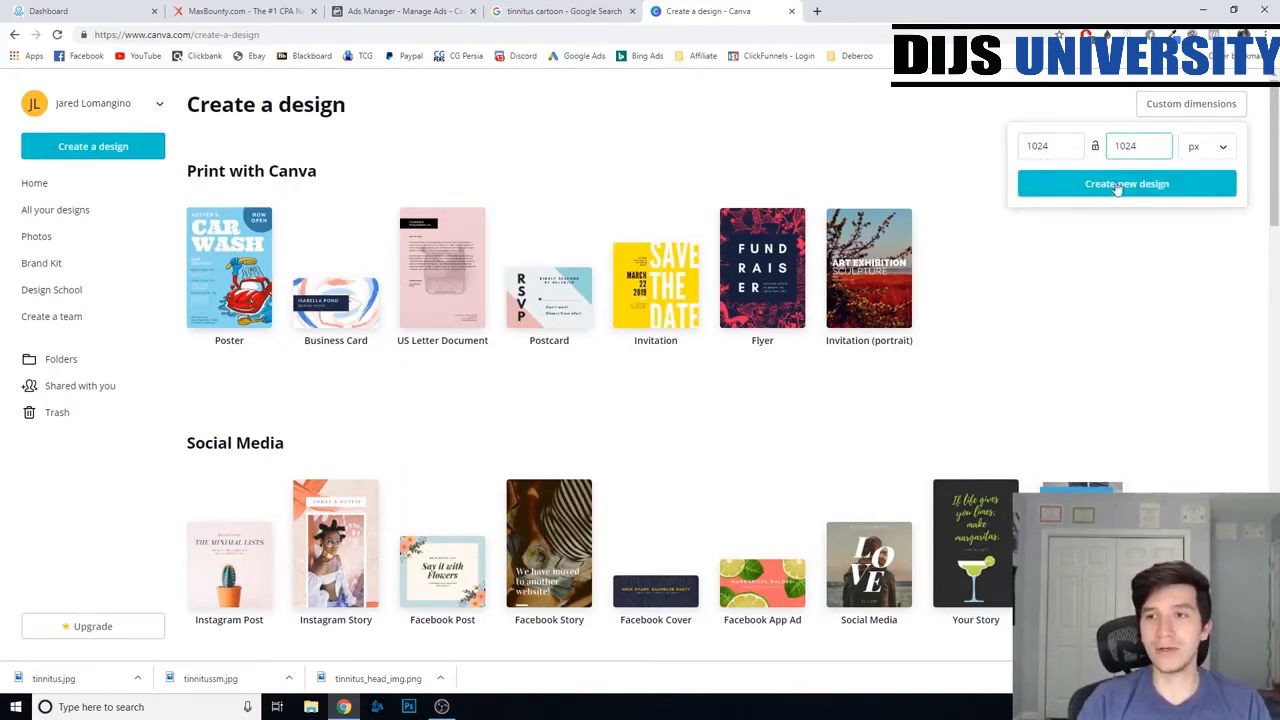
left_click(1068, 186)
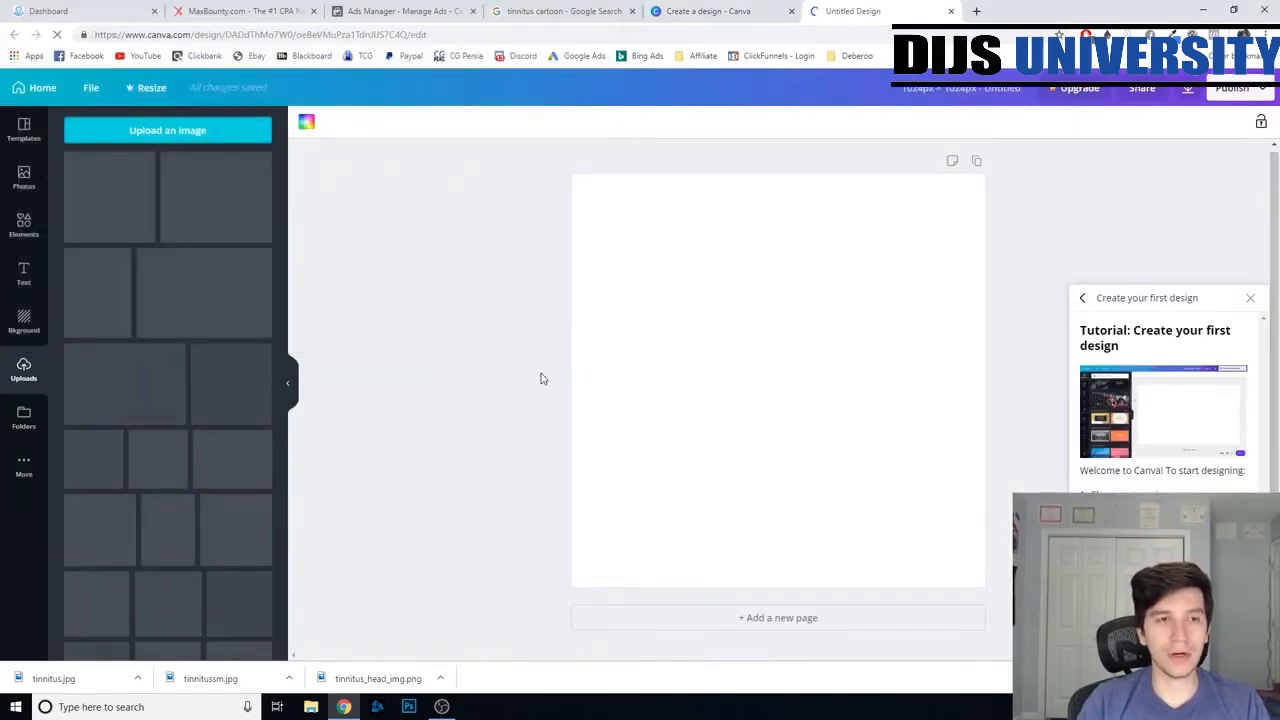
- Place the uploaded cartoon of the woman on the canvas, enlarged and centred so that it spans the full width
left_click(140, 185)
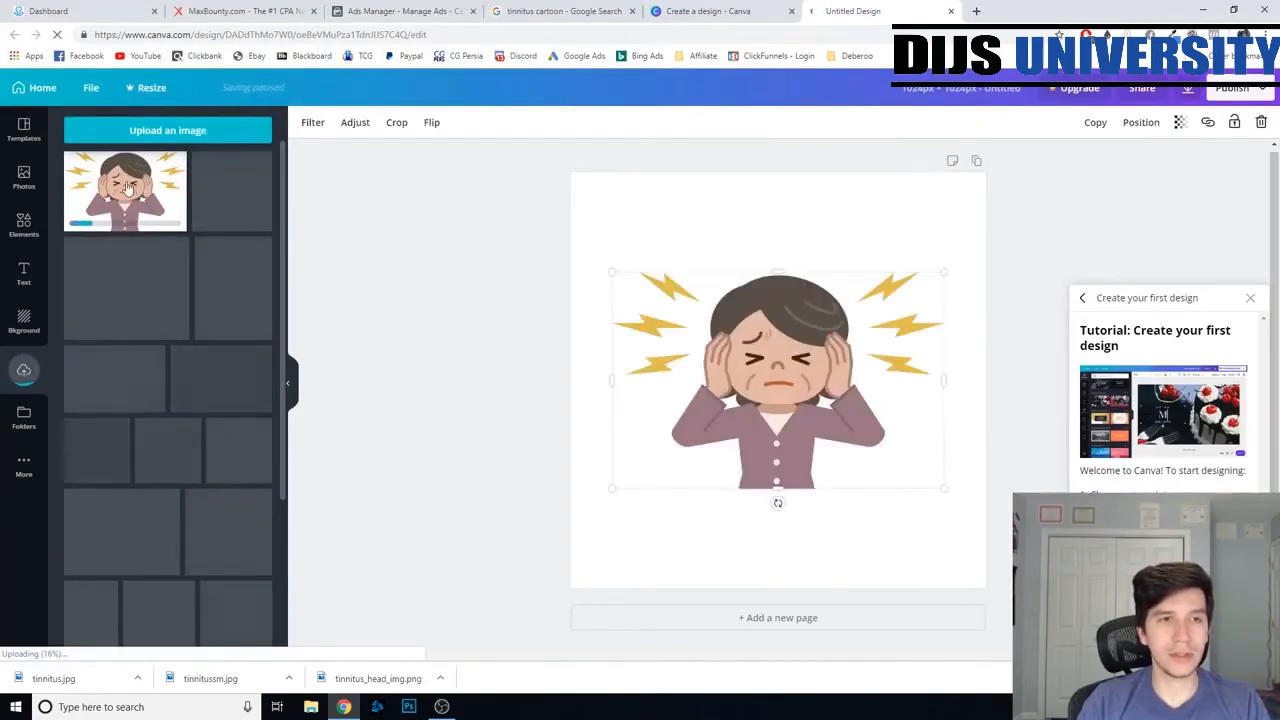
left_click(24, 128)
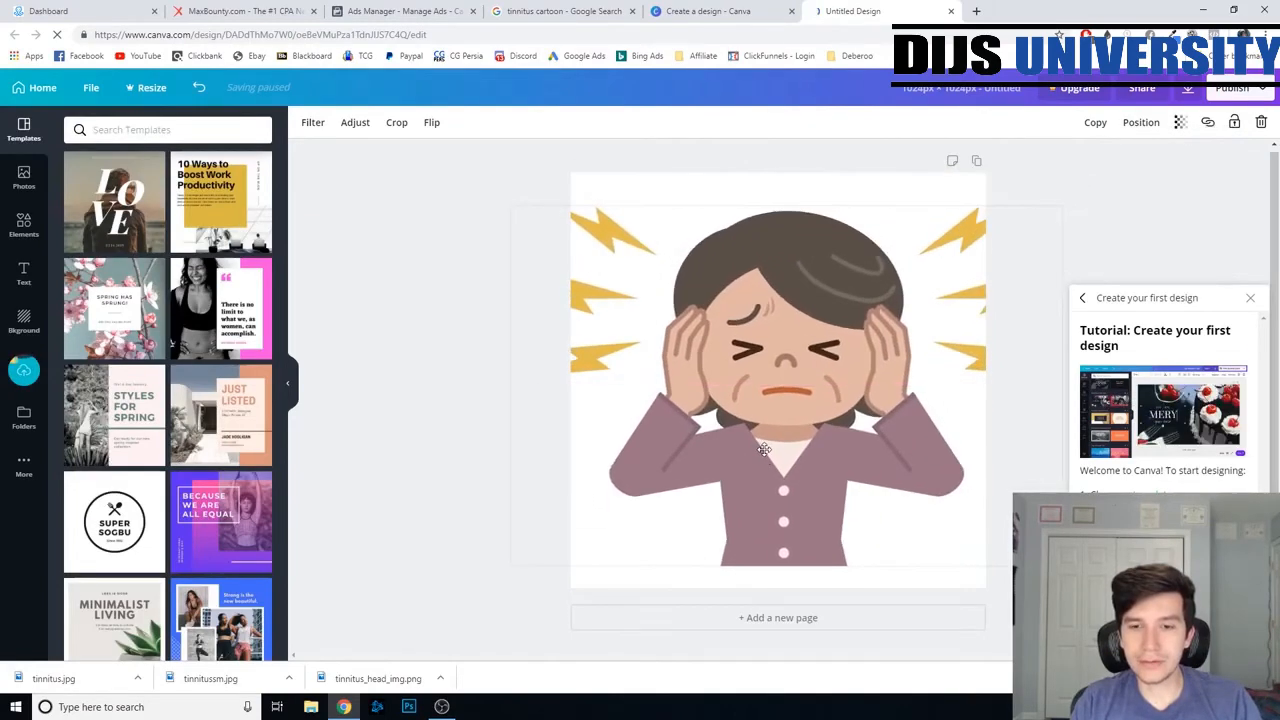
left_click(463, 360)
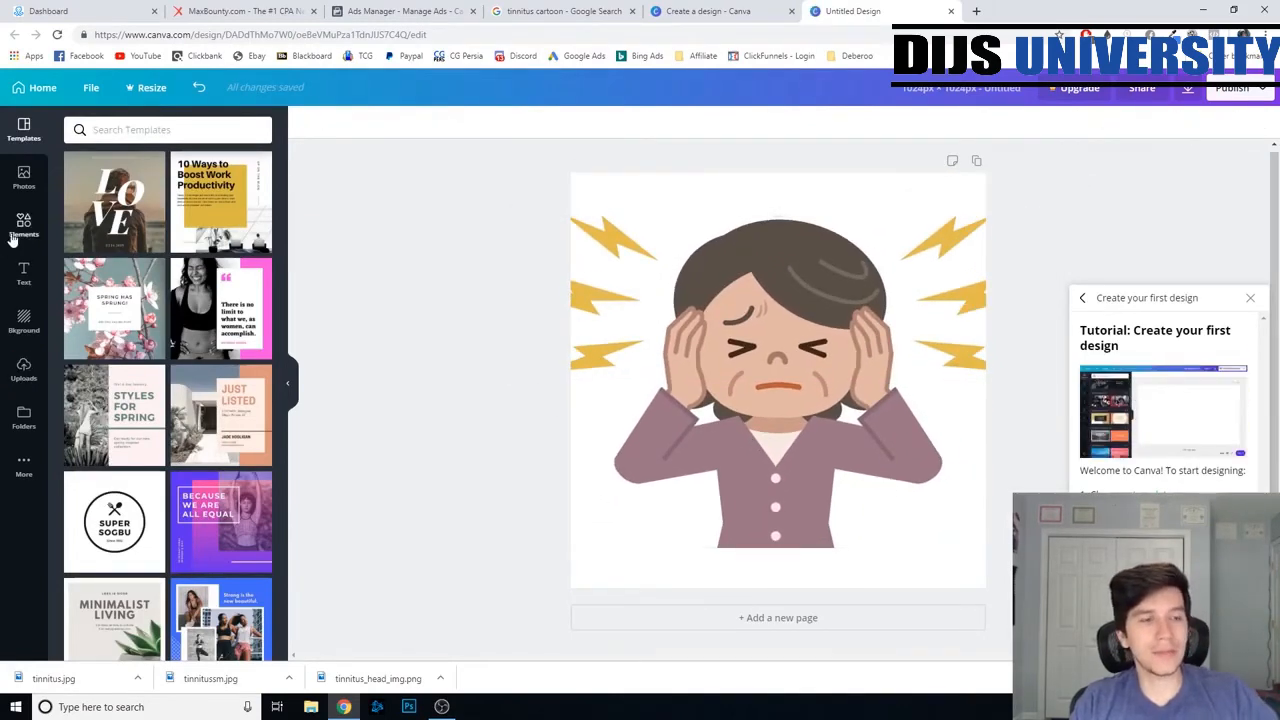
- Add a hollow square outline from the Shapes elements to the canvas
left_click(17, 230)
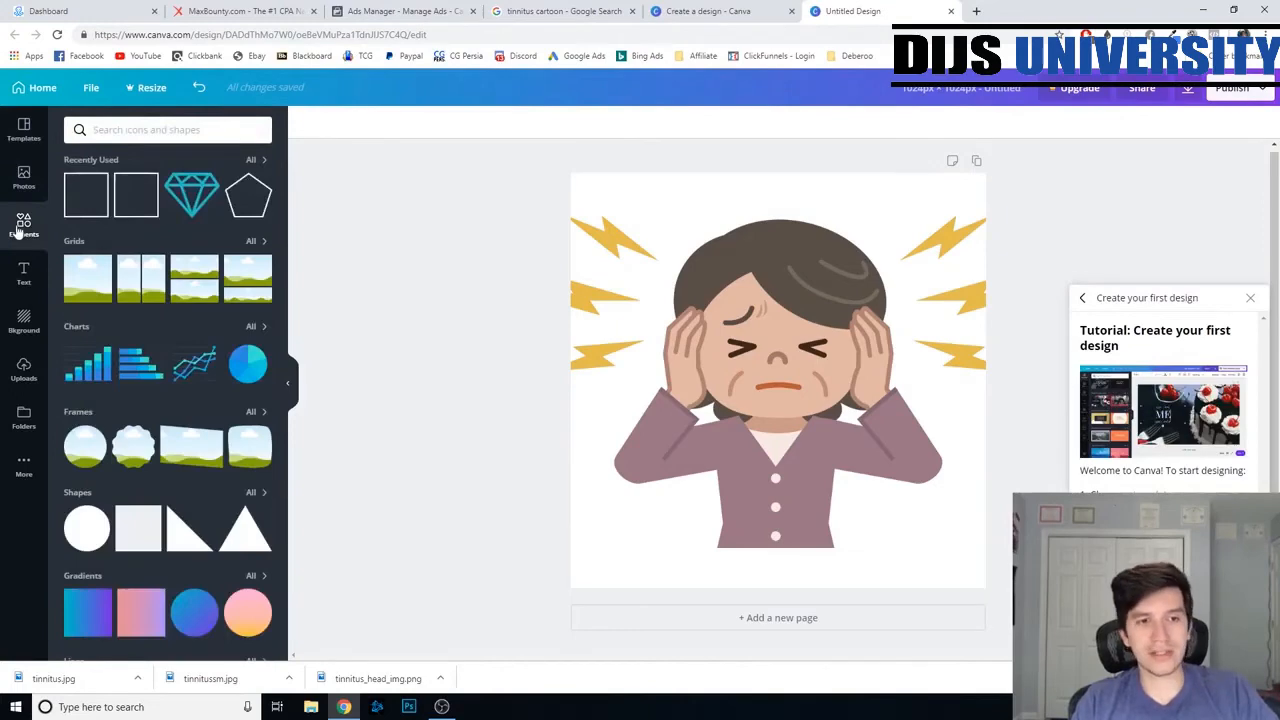
scroll(189, 385, "down", 7)
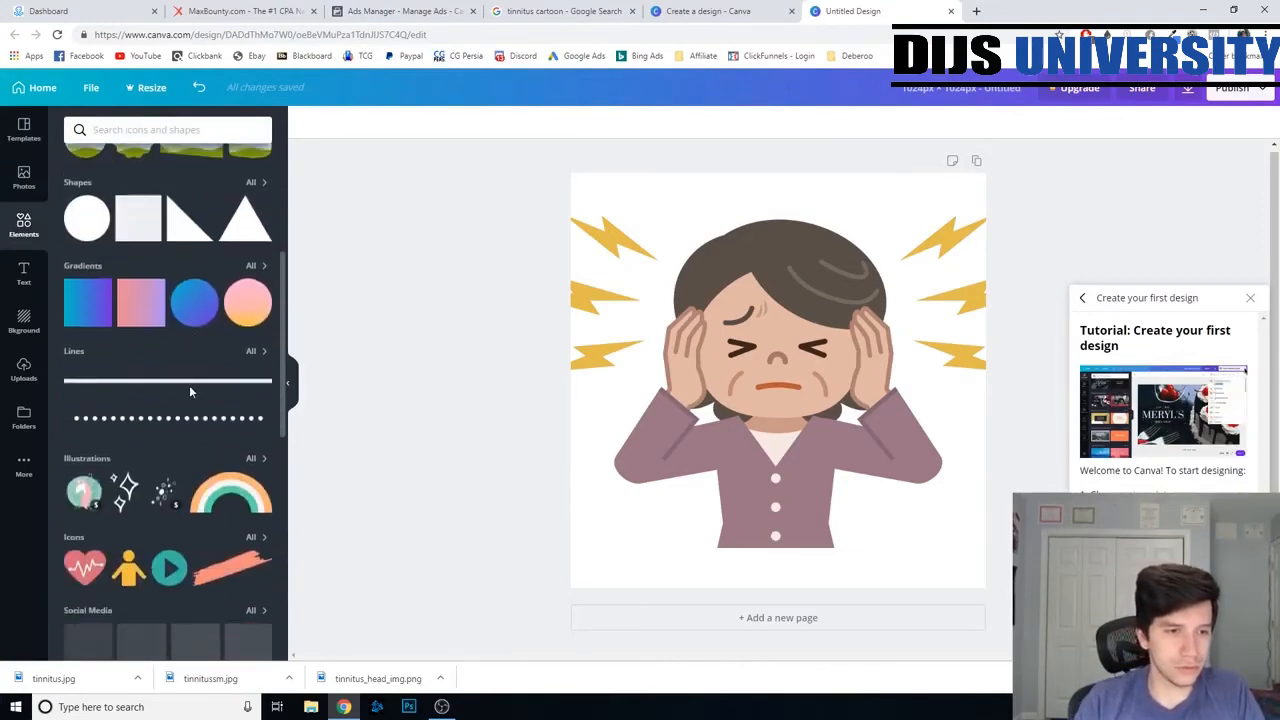
scroll(189, 385, "up", 6)
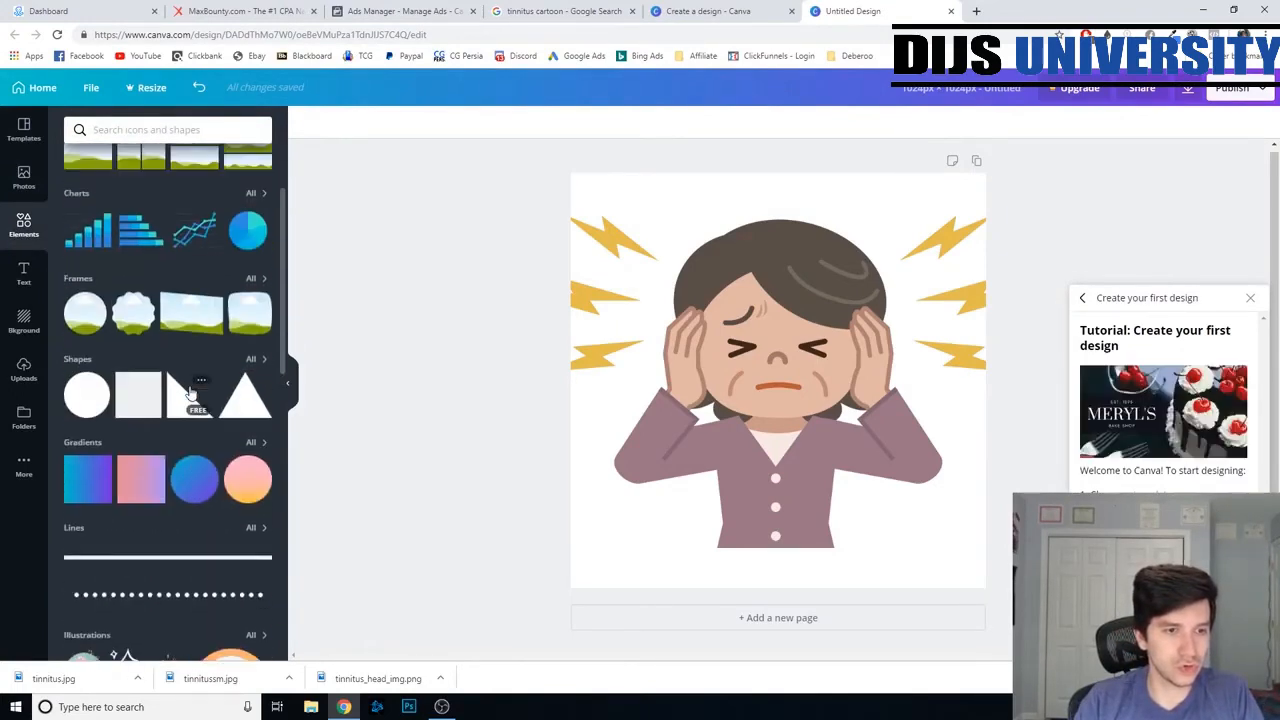
left_click(251, 359)
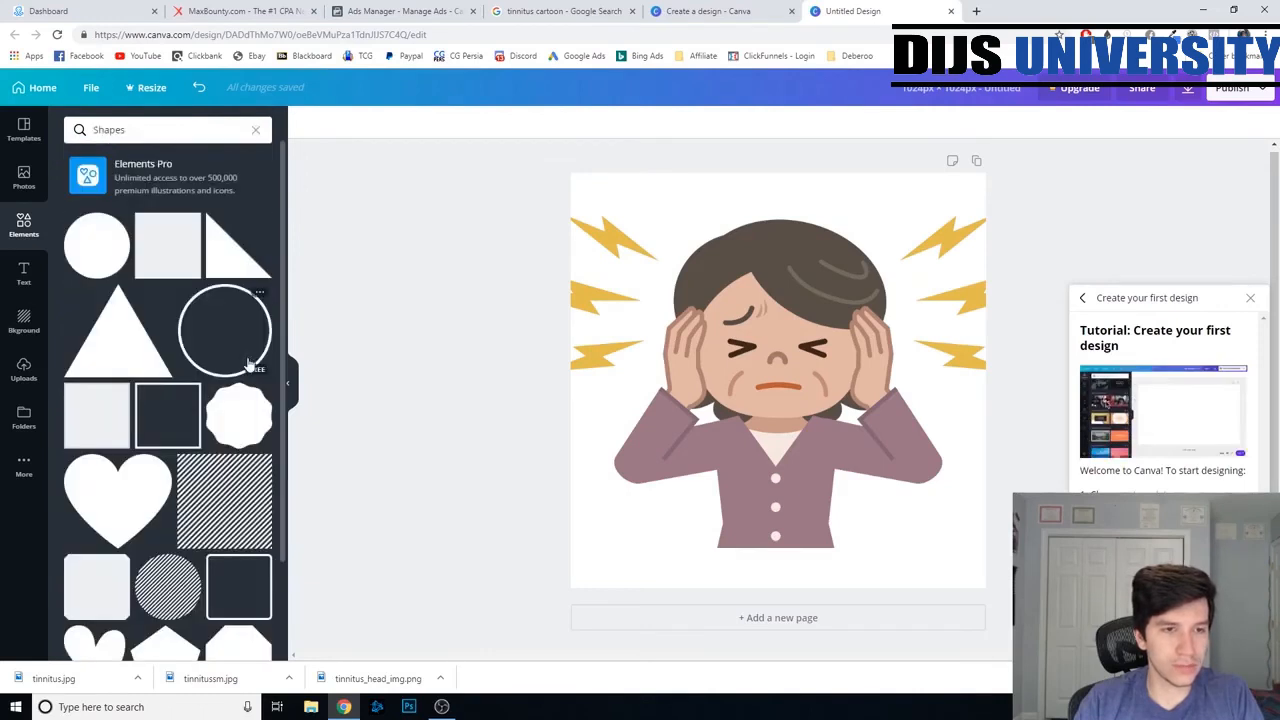
left_click(181, 420)
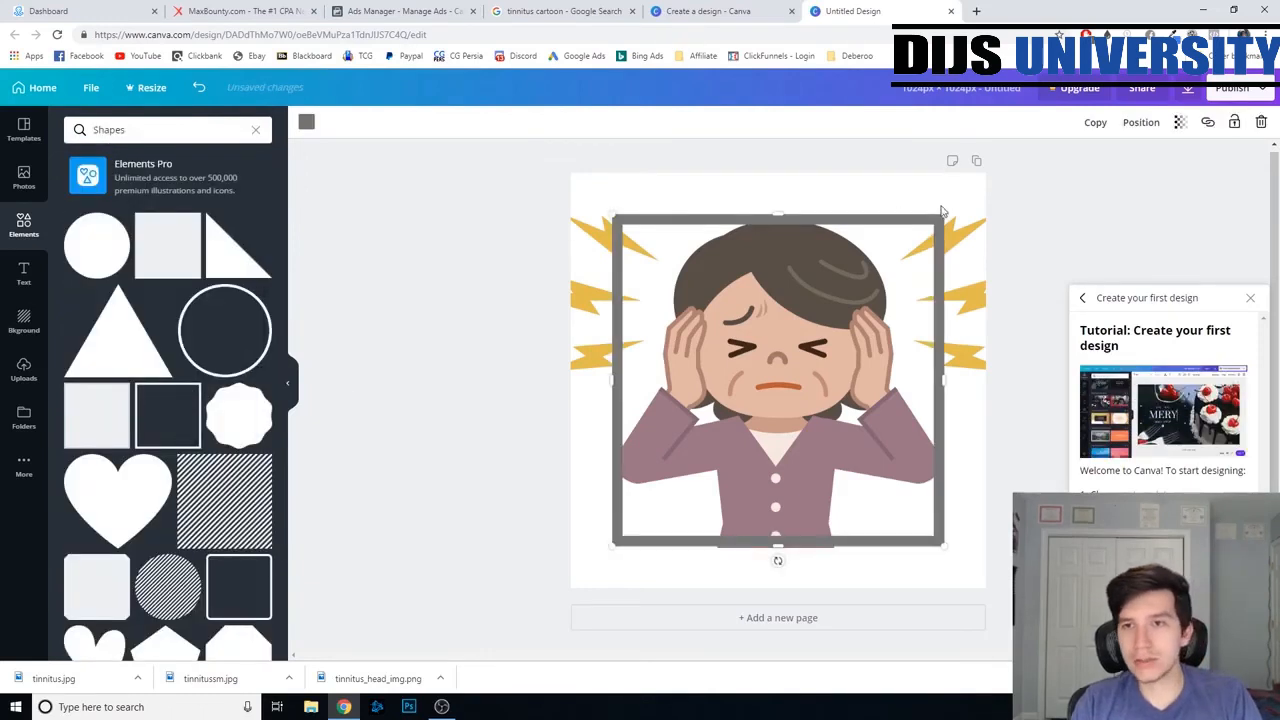
- Enlarge the square outline to frame the whole canvas and colour it golden yellow (#e3bc47) to match the lightning bolts
left_click(306, 122)
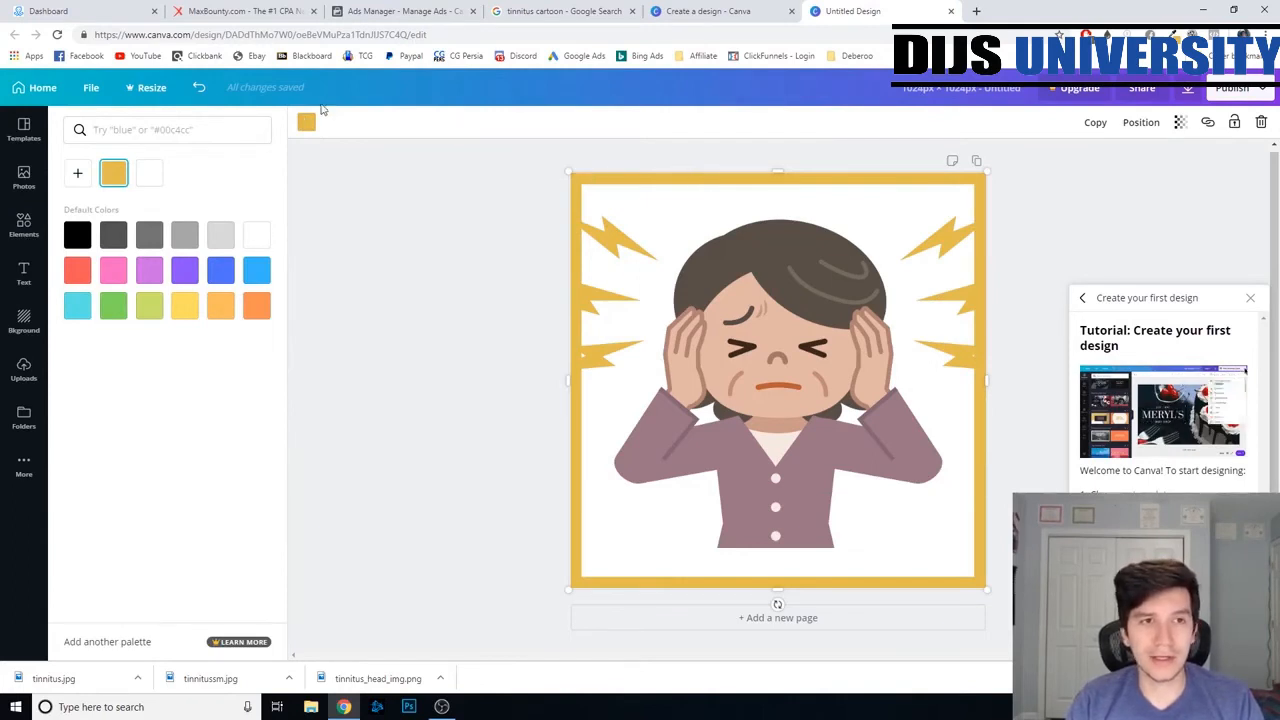
left_click(79, 174)
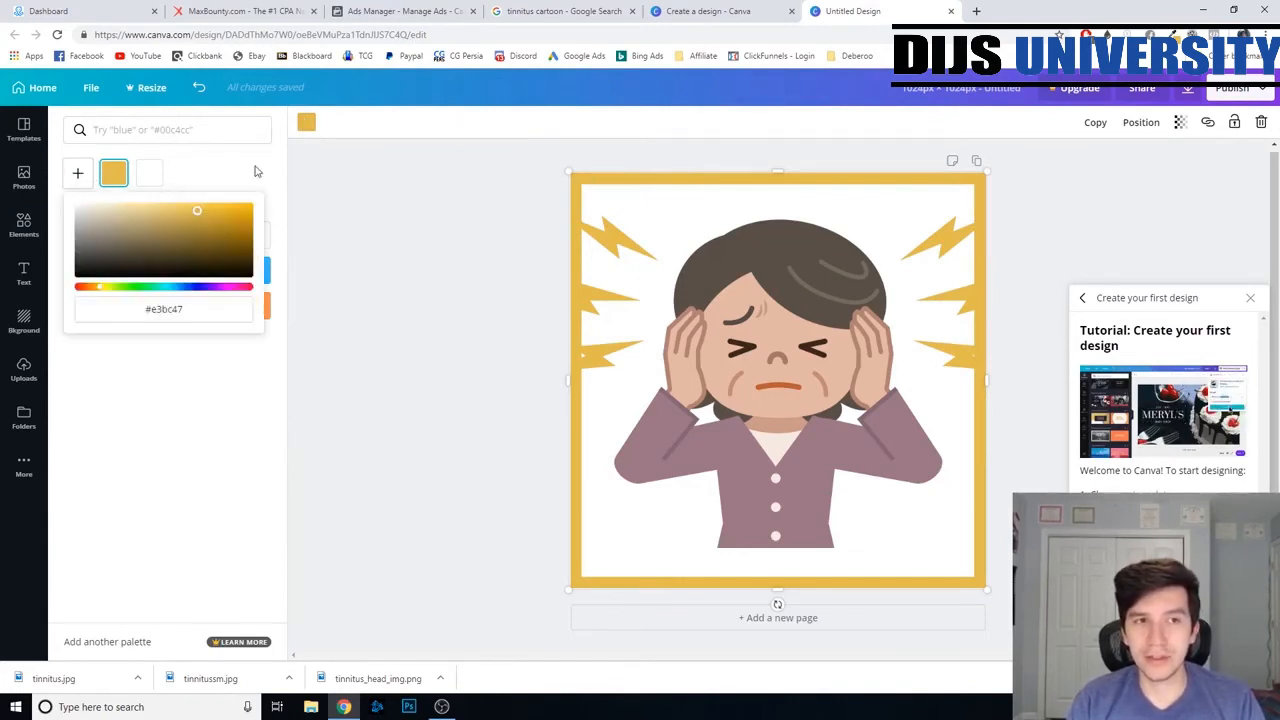
left_click(256, 170)
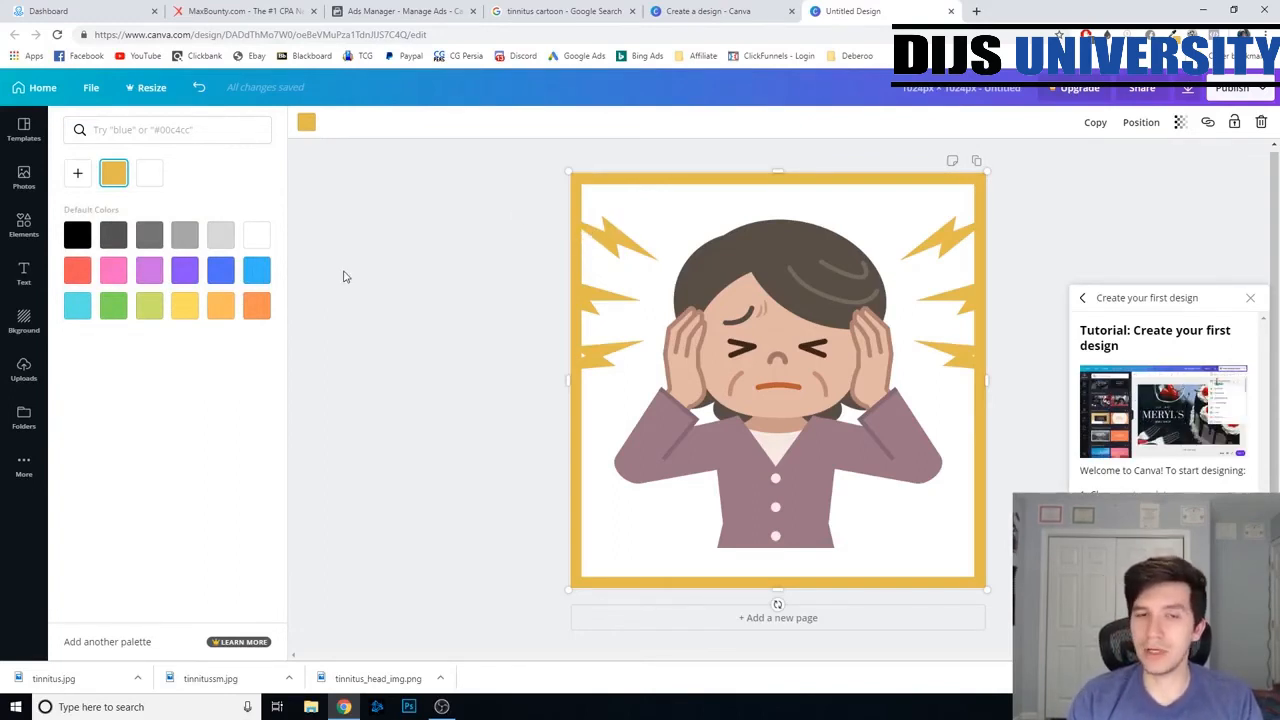
left_click(440, 302)
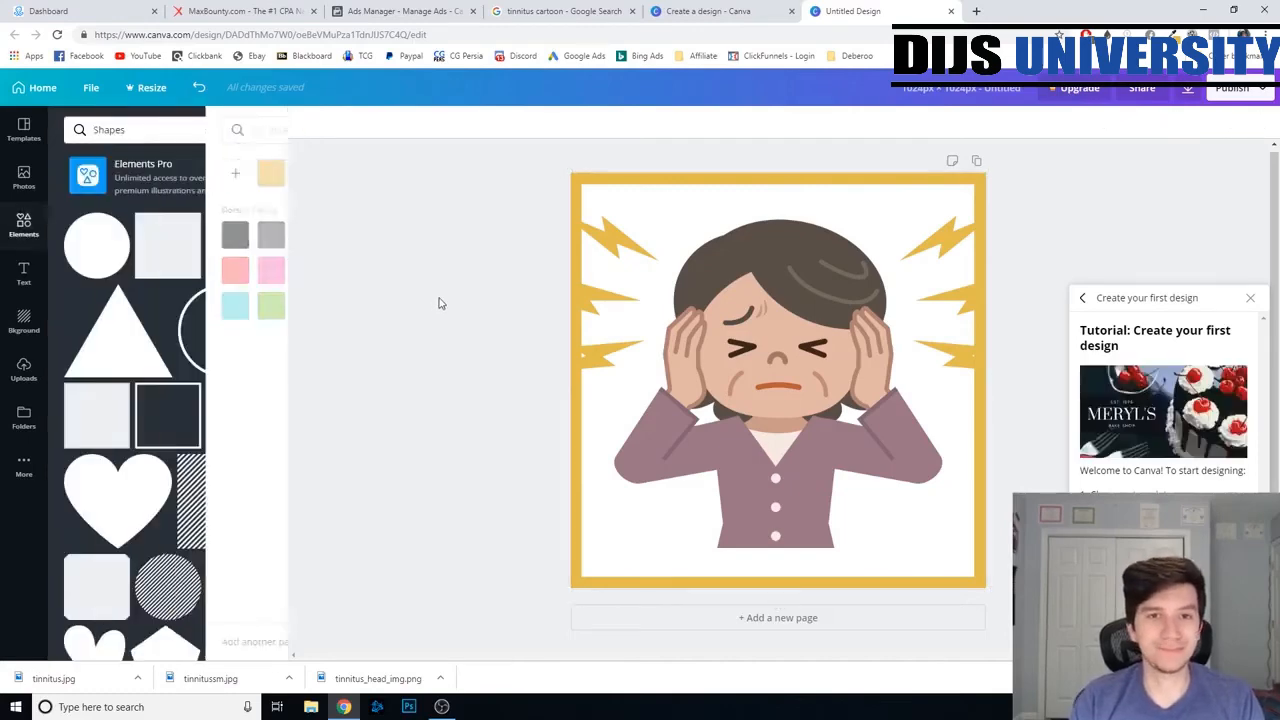
- Download the framed design as a PNG and dismiss the Canva Pro trial offer
left_click(1188, 88)
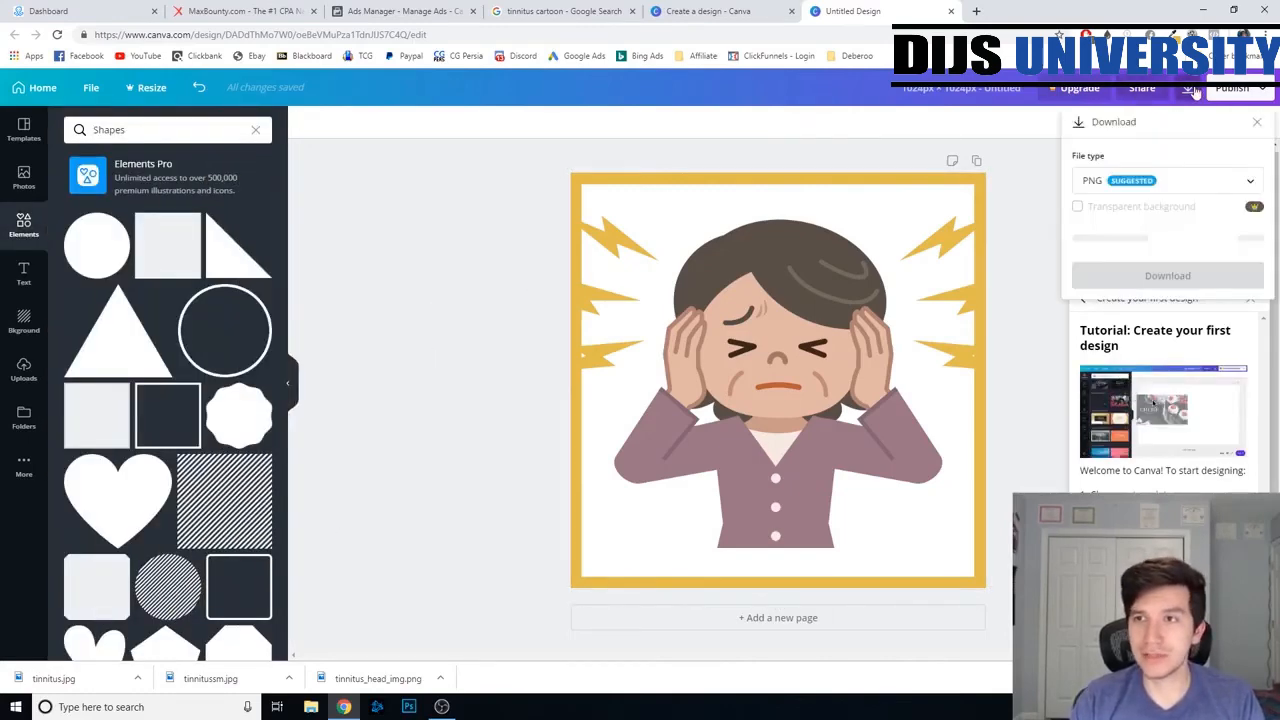
left_click(1165, 243)
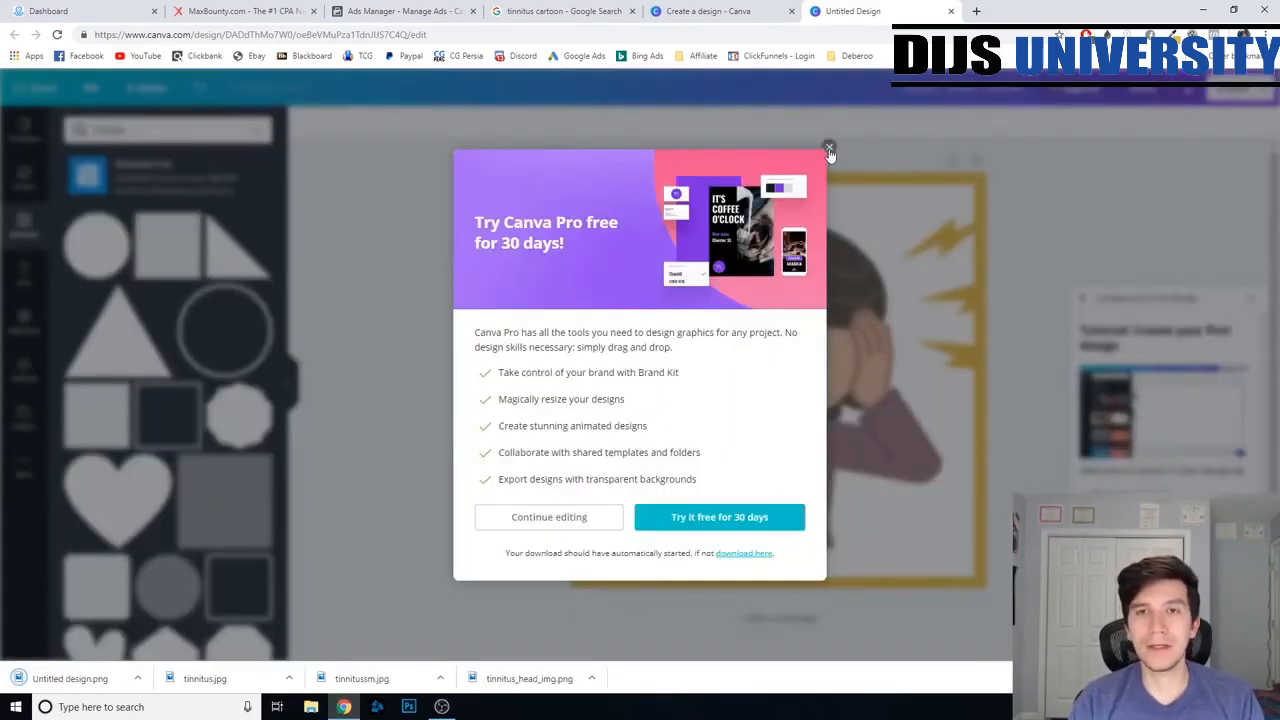
left_click(829, 146)
- Switch to Facebook Ads Manager and upload Untitled design.png from Downloads as the image of ad IM1
left_click(405, 11)
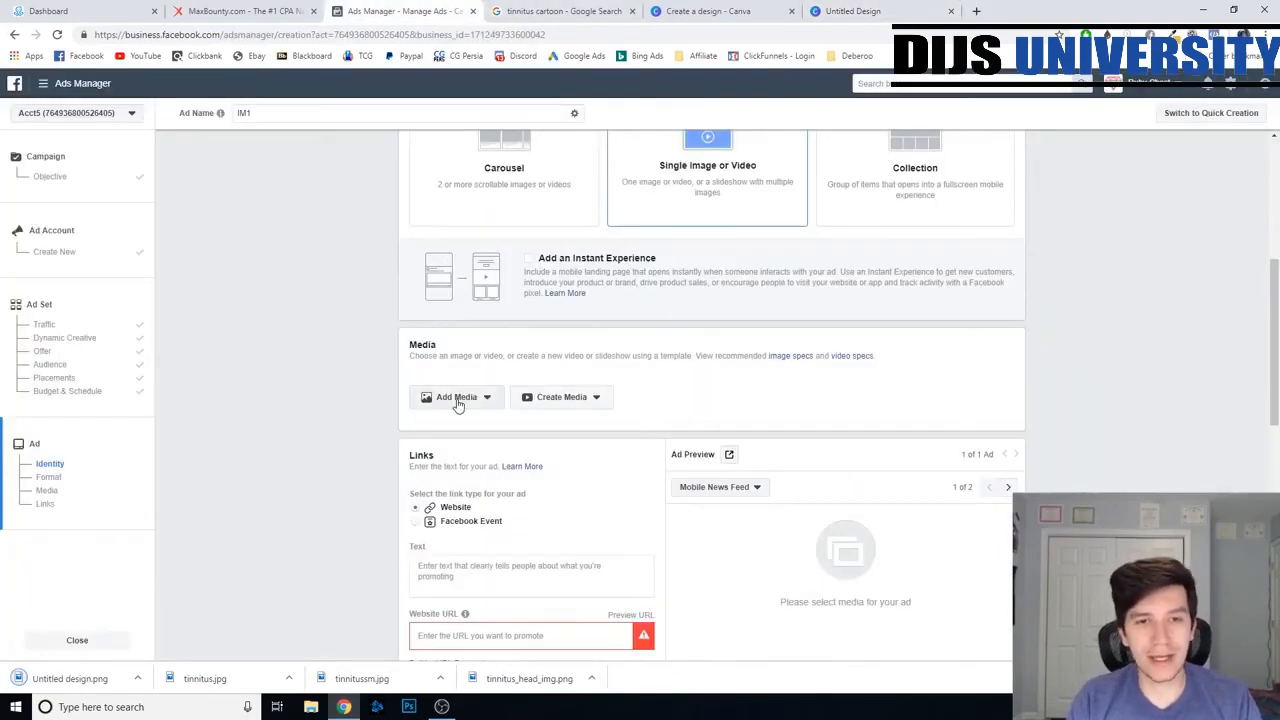
left_click(457, 400)
left_click(440, 423)
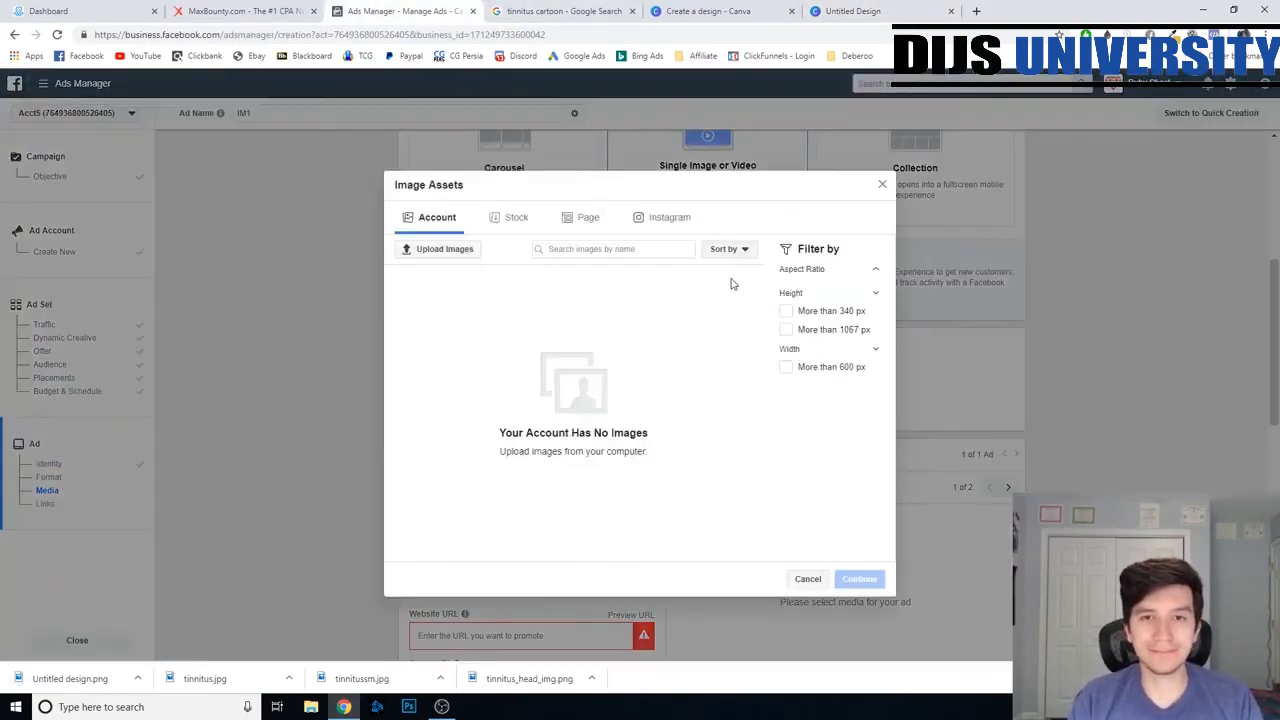
left_click(420, 252)
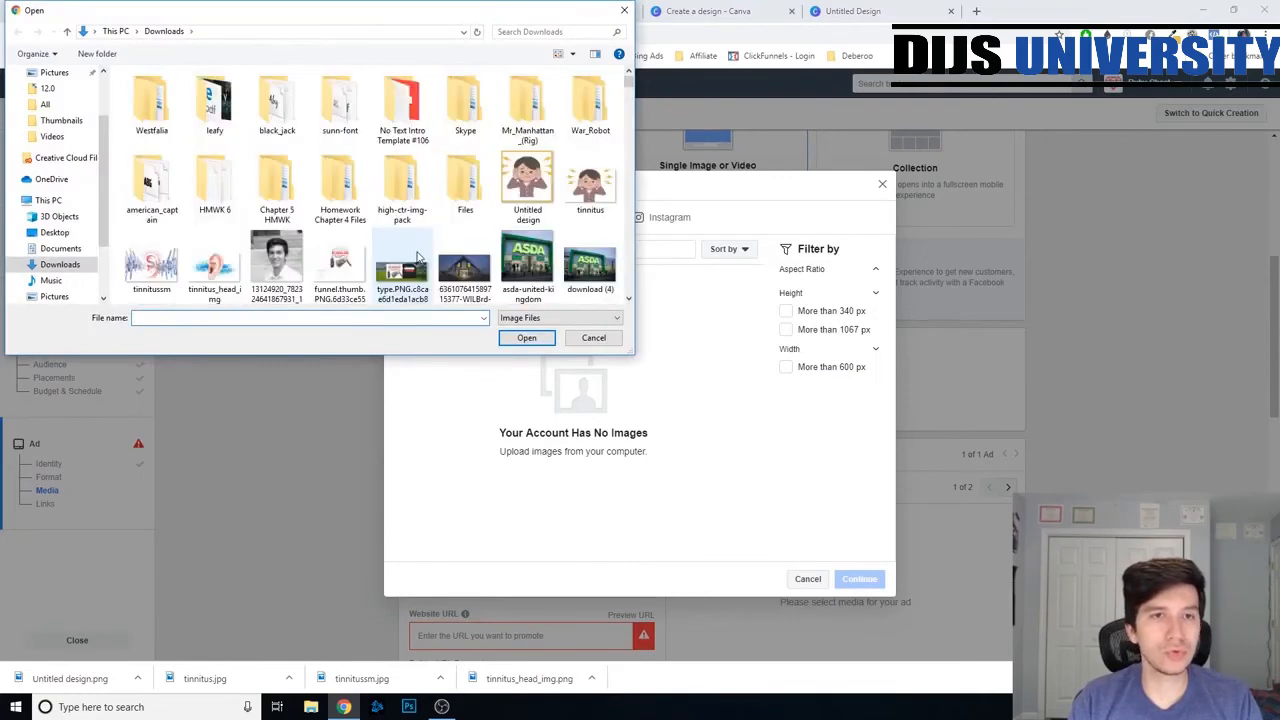
double_click(511, 179)
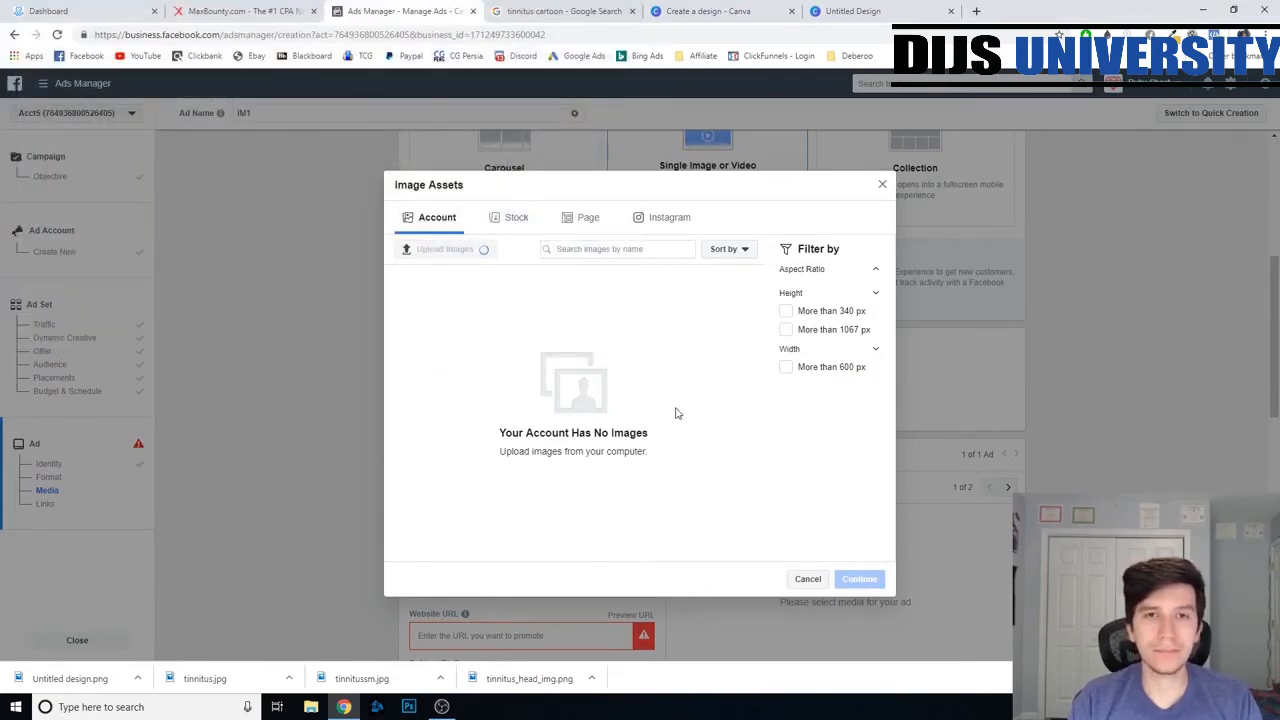
left_click(859, 579)
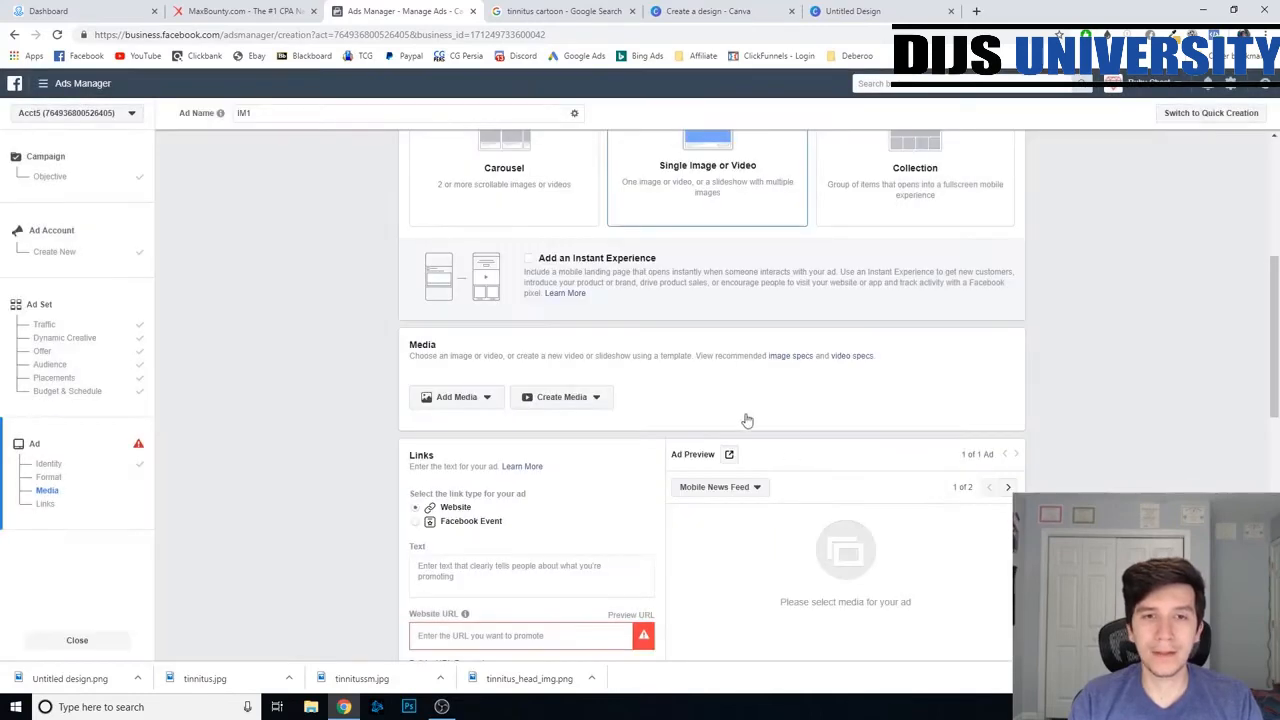
- Reword the end of the ad text so the last sentence reads "this one has worked the best."
scroll(1071, 420, "down", 4)
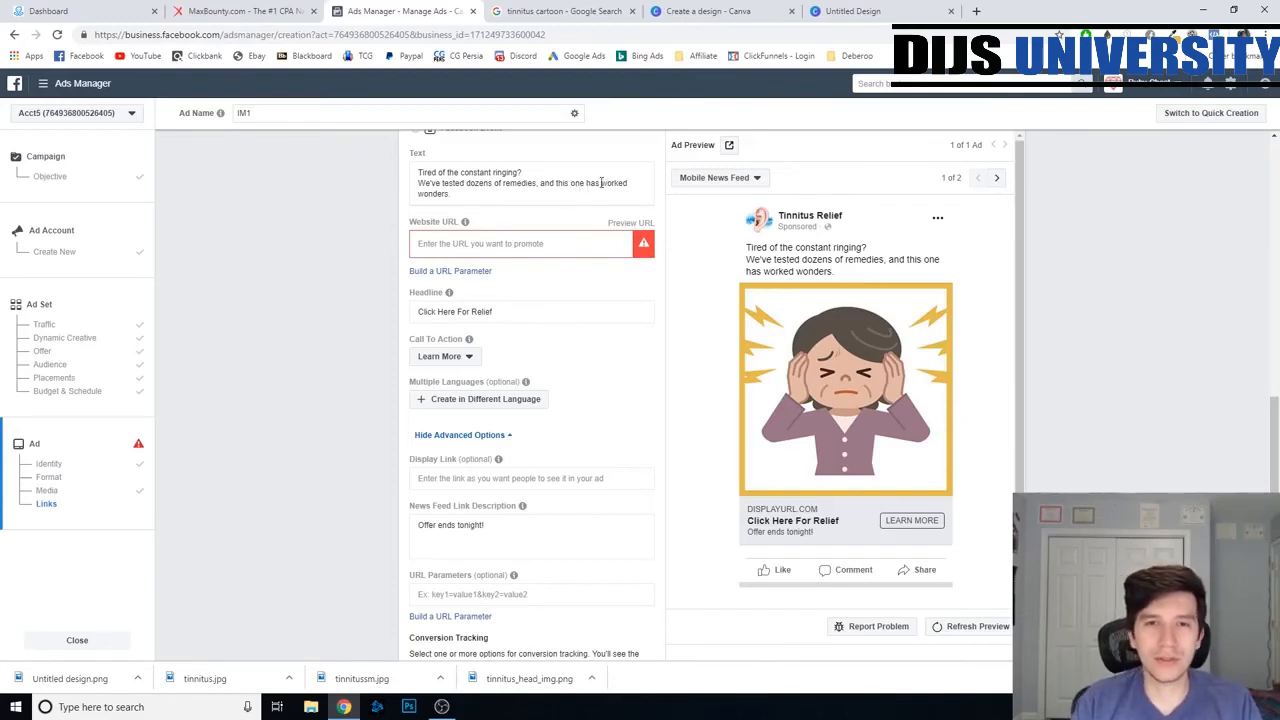
left_click_drag(601, 183, 634, 193)
key("BackSpace")
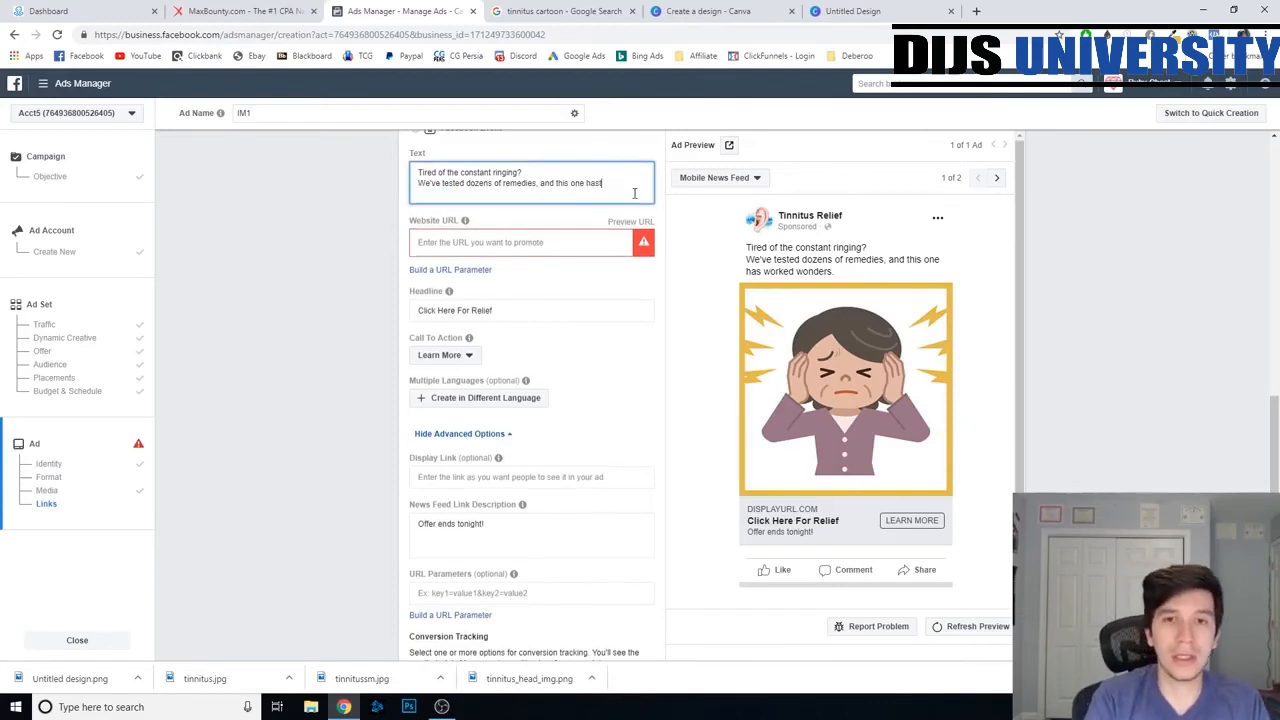
type("worked the best.")
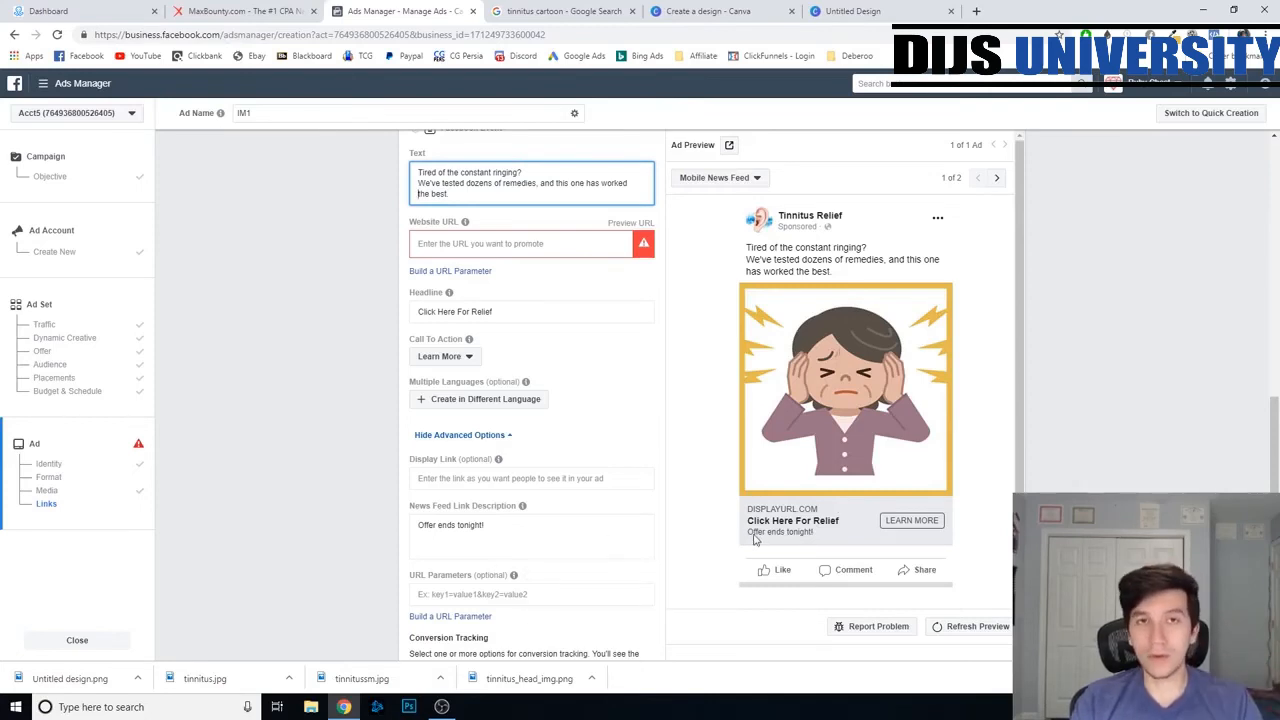
- Open the Facebook symbols page at piliapp.com/facebook-symbols in place of the Google Images results
left_click(558, 8)
left_click(540, 34)
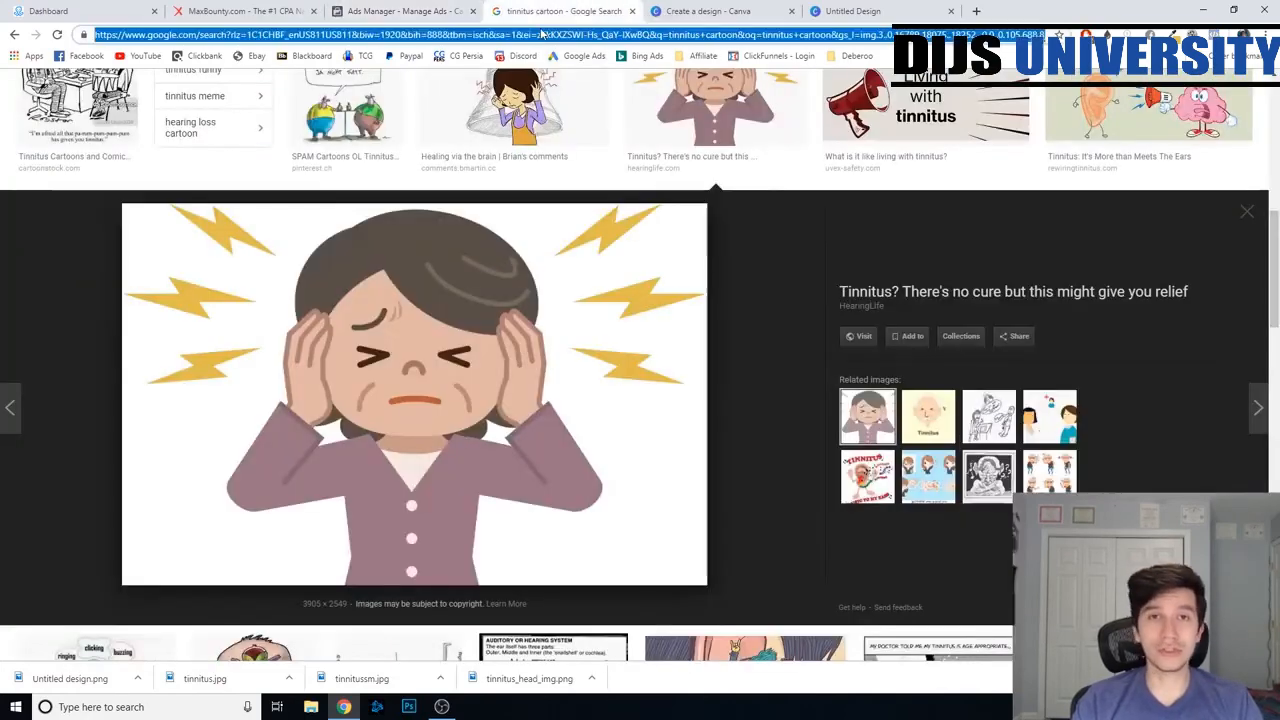
type("piliapp.")
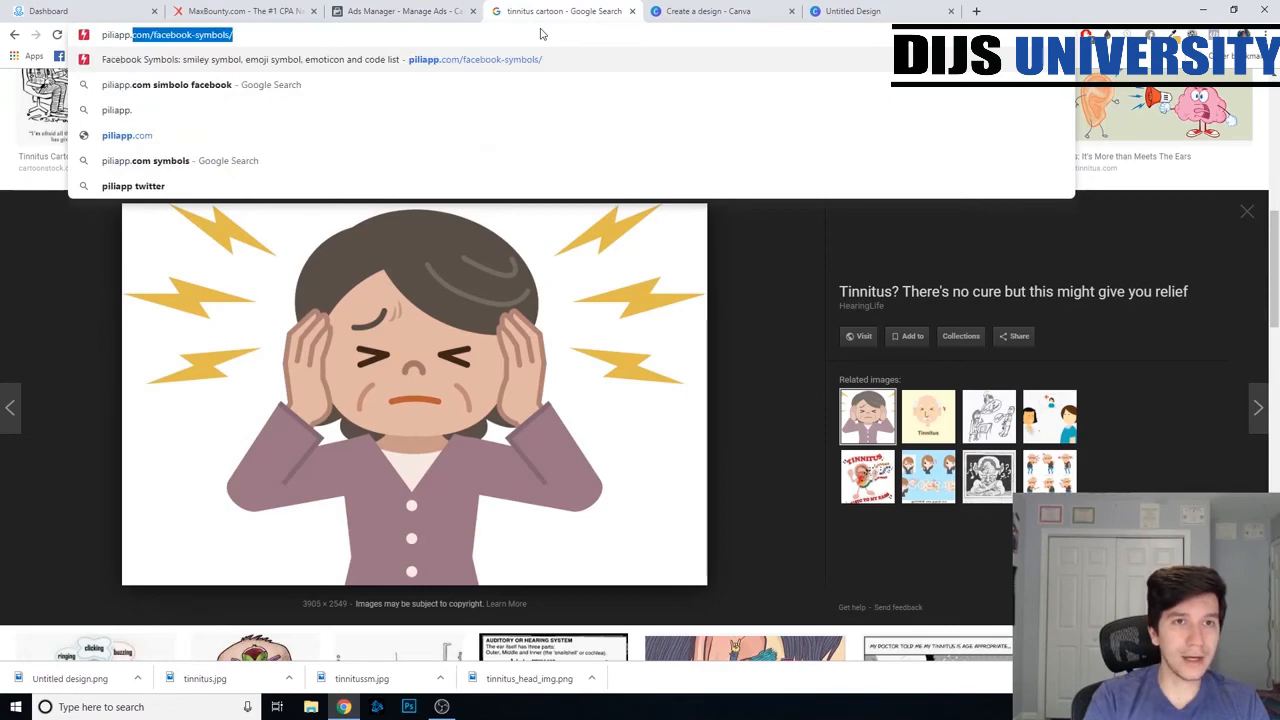
key("Return")
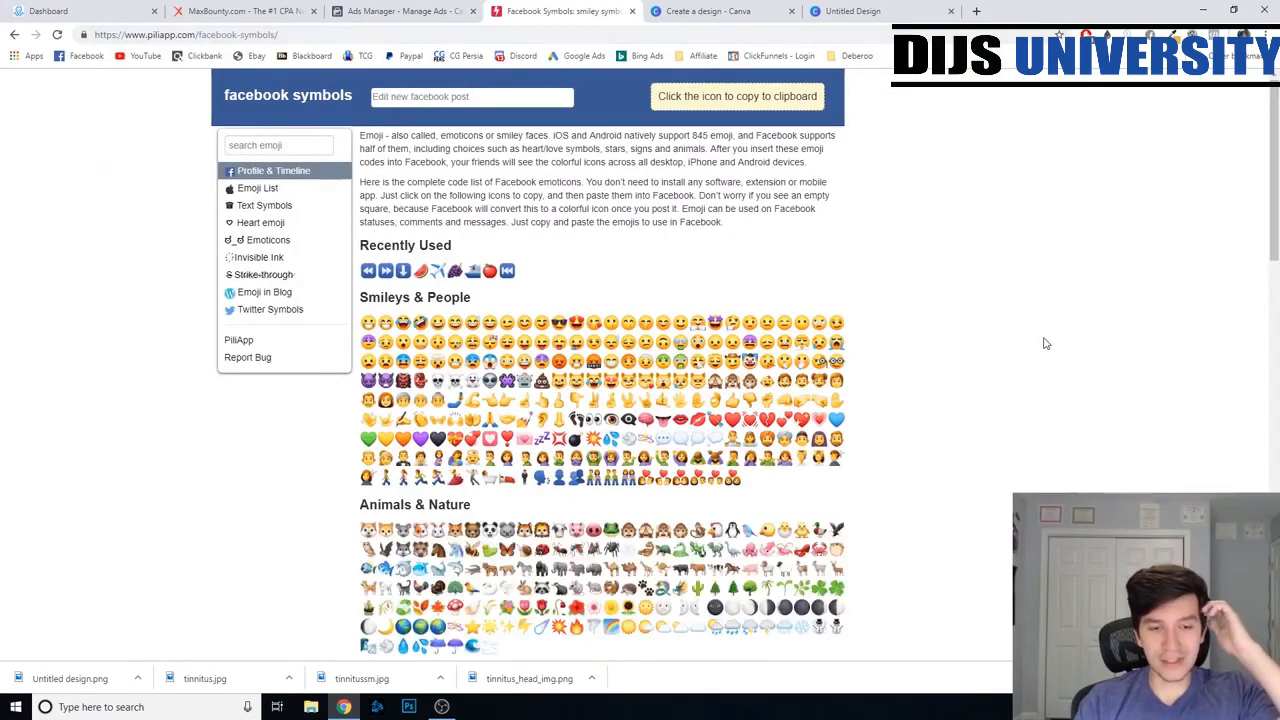
- Add an ear emoji after "ringing?", ✅ after "the best." and a final line "Click below to get started. ⬇" to the ad text
left_click(356, 10)
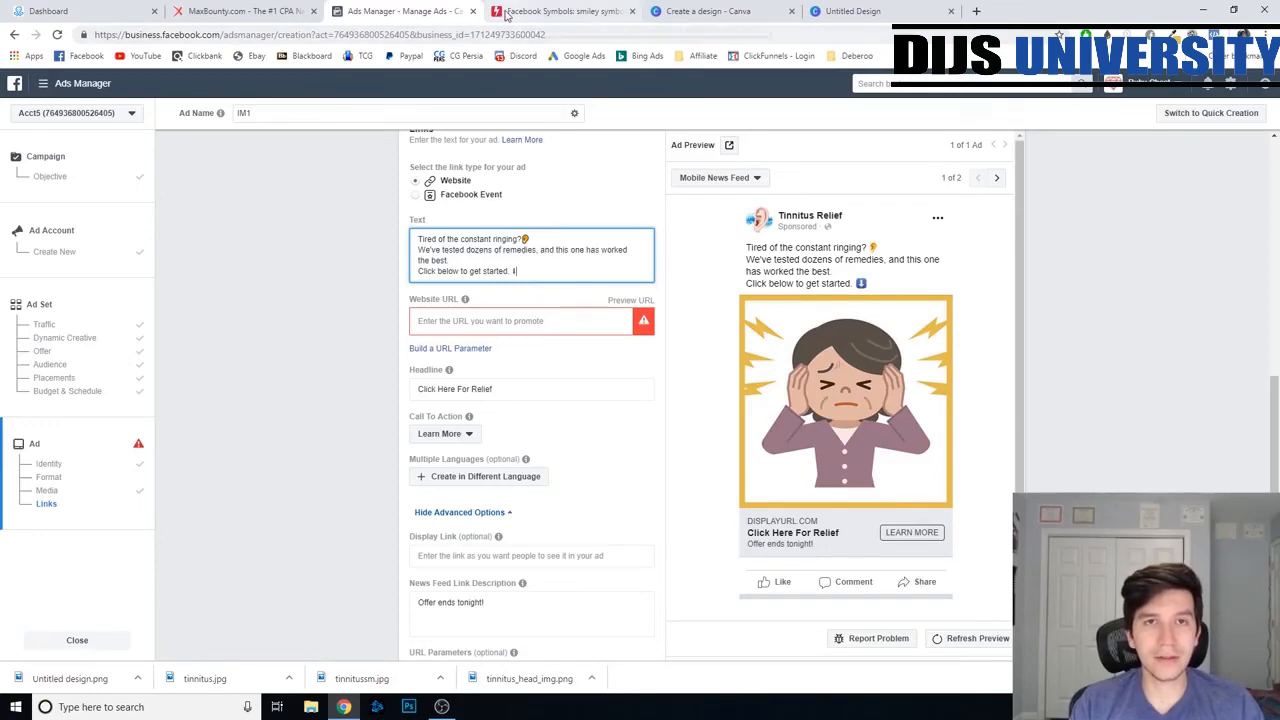
left_click(500, 14)
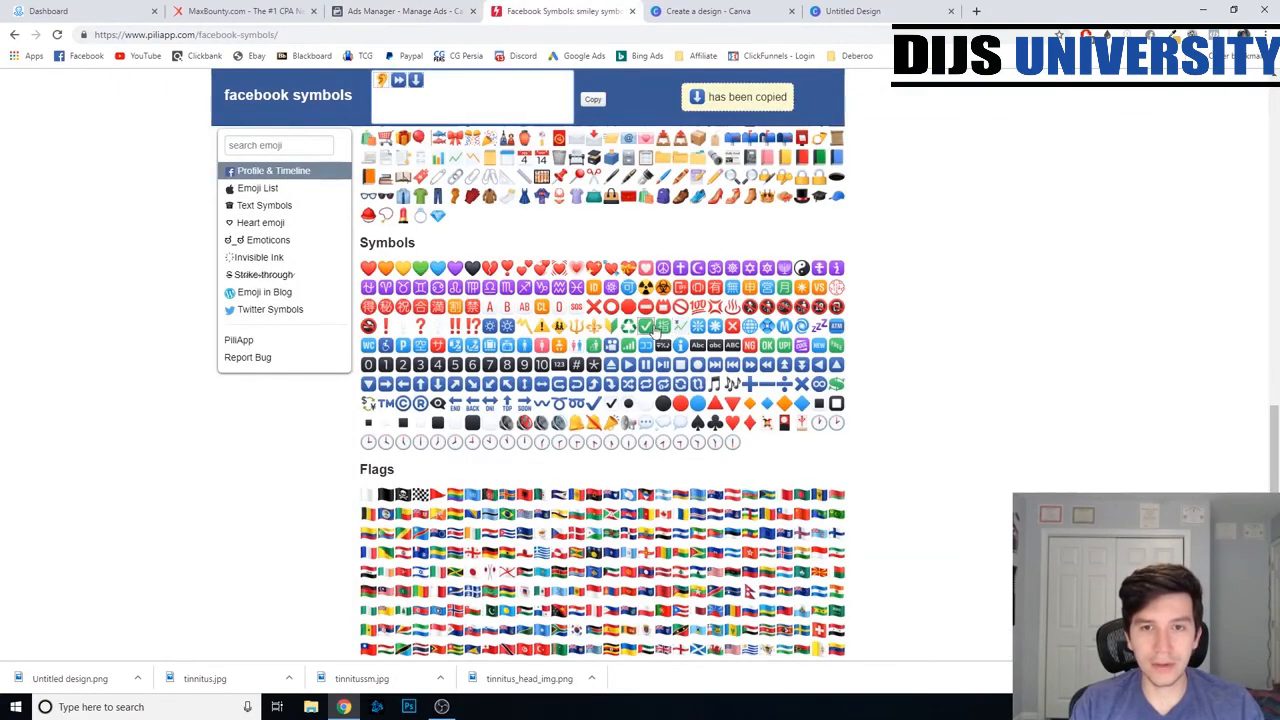
left_click(400, 11)
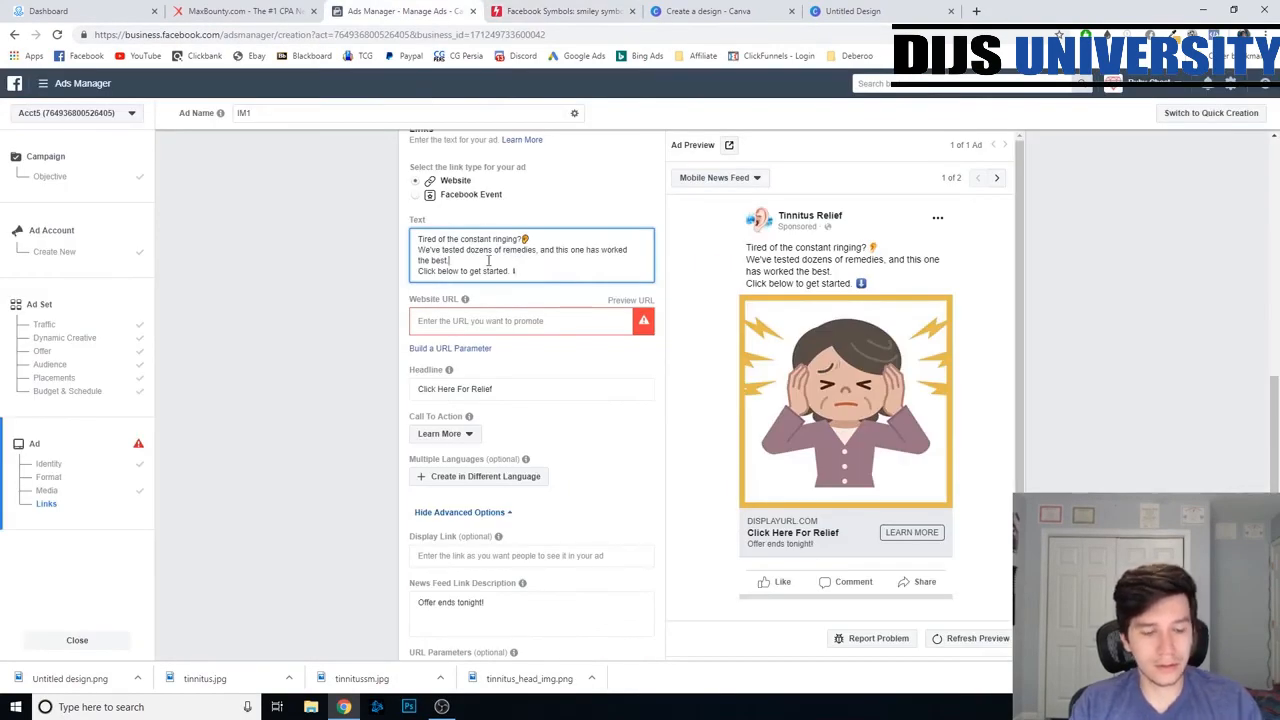
type("✅")
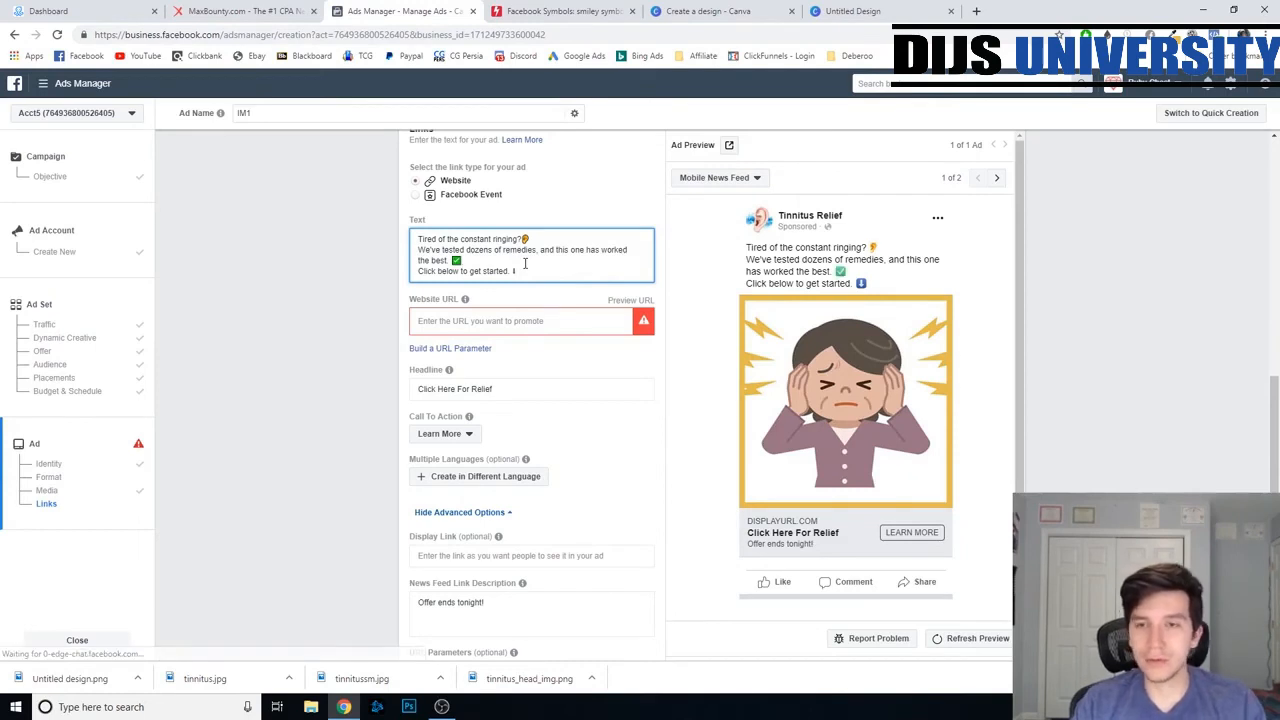